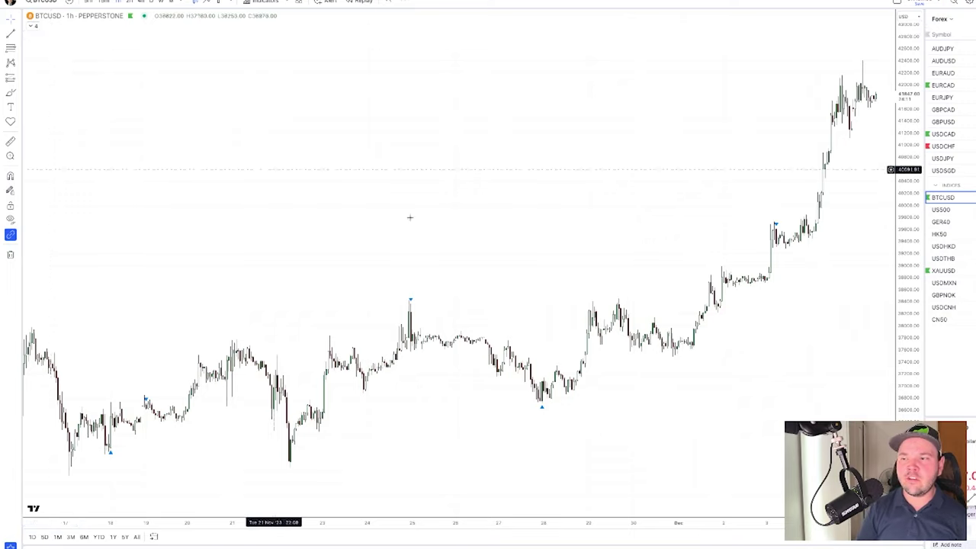
Switch the BTCUSD chart from hourly to daily and look back through its price history, comparing both timeframes
{"action": "scroll", "coordinate": [529, 206], "scroll_direction": "up", "scroll_amount": 5}
{"action": "scroll", "coordinate": [632, 268], "scroll_direction": "left", "scroll_amount": 5}
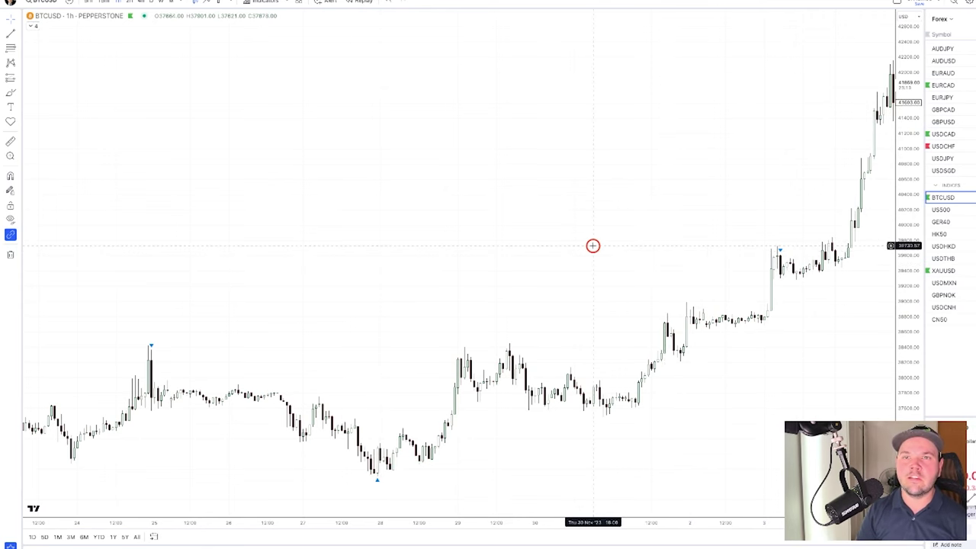
{"action": "left_click", "coordinate": [151, 3]}
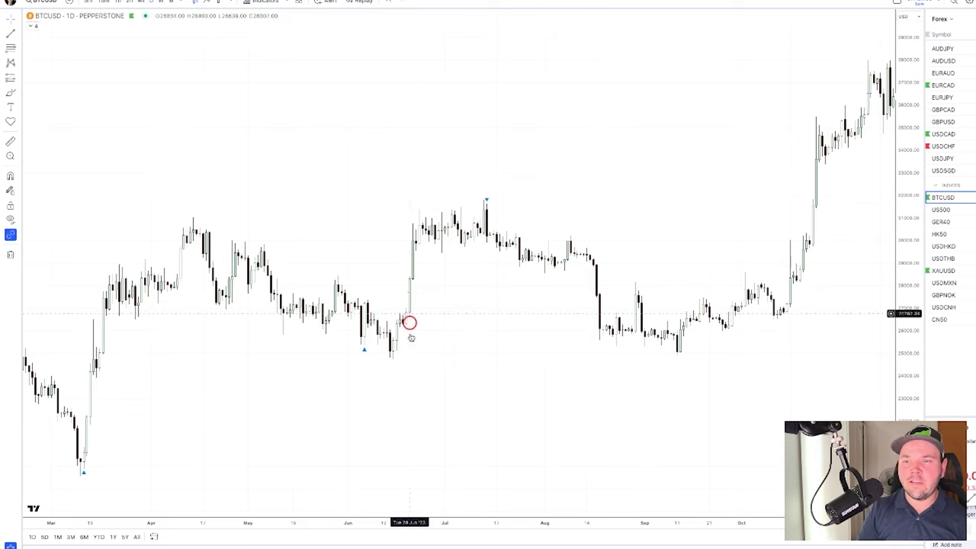
{"action": "scroll", "coordinate": [418, 411], "scroll_direction": "down", "scroll_amount": 5}
{"action": "scroll", "coordinate": [418, 412], "scroll_direction": "down", "scroll_amount": 4}
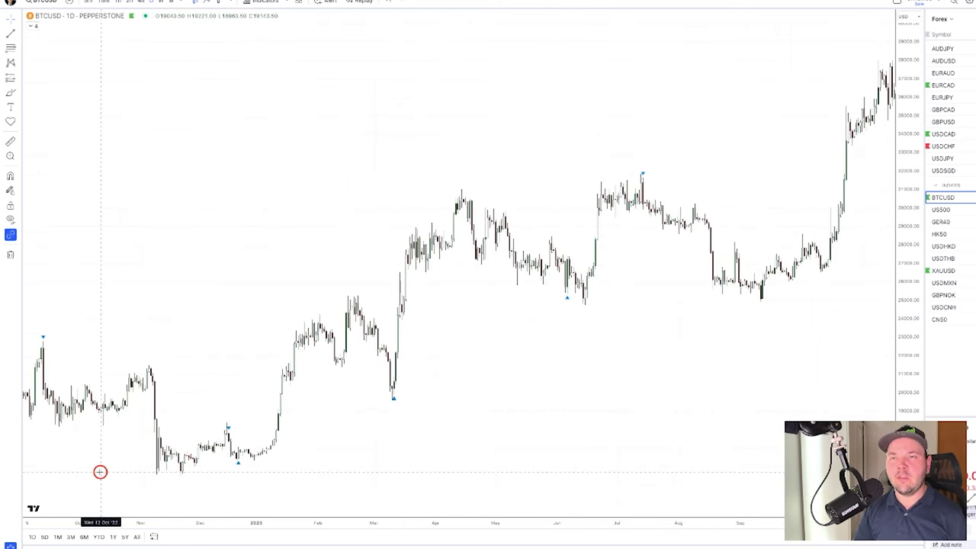
{"action": "scroll", "coordinate": [268, 373], "scroll_direction": "right", "scroll_amount": 5}
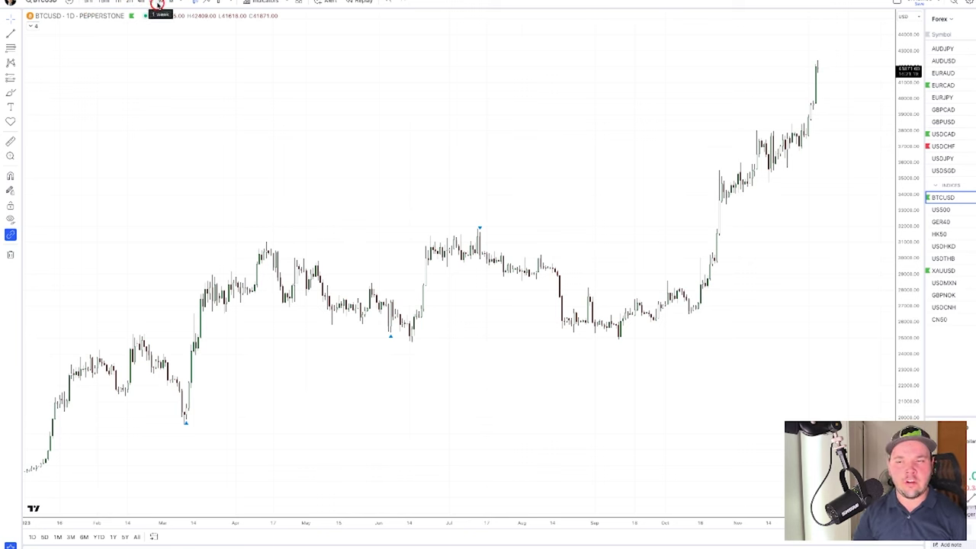
{"action": "left_click", "coordinate": [114, 6]}
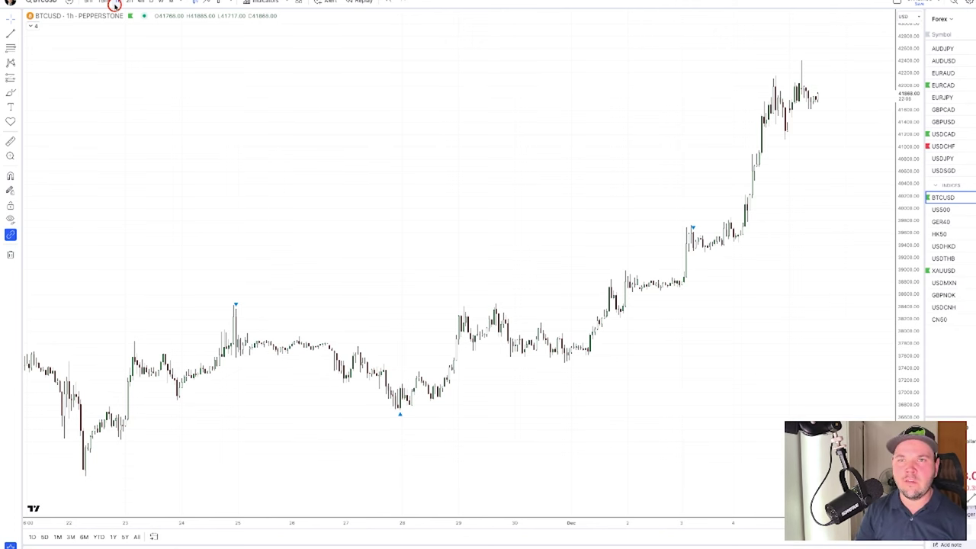
{"action": "left_click", "coordinate": [152, 2]}
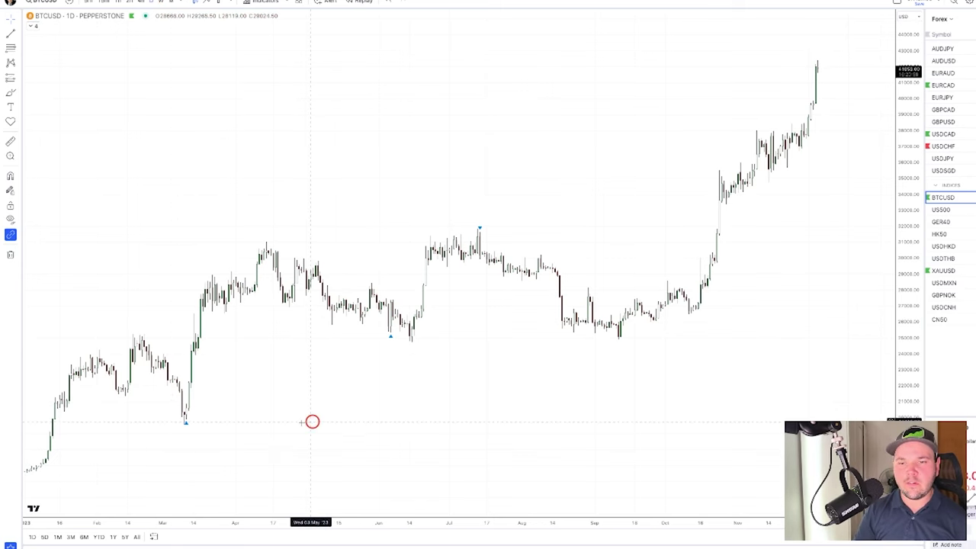
Draw a rising trend line from the November 2022 low beneath the September 2023 low, and delete it
{"action": "scroll", "coordinate": [301, 423], "scroll_direction": "down", "scroll_amount": 5}
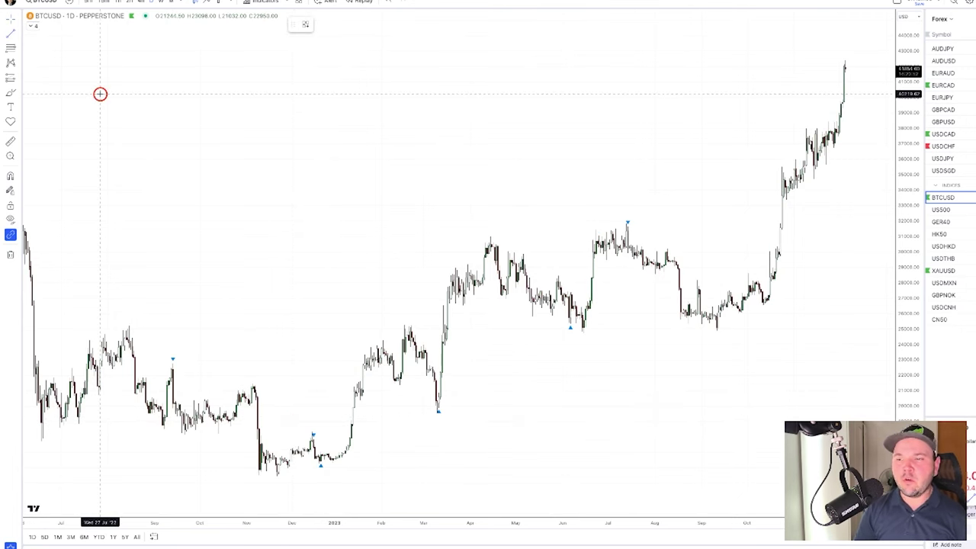
{"action": "left_click", "coordinate": [281, 474]}
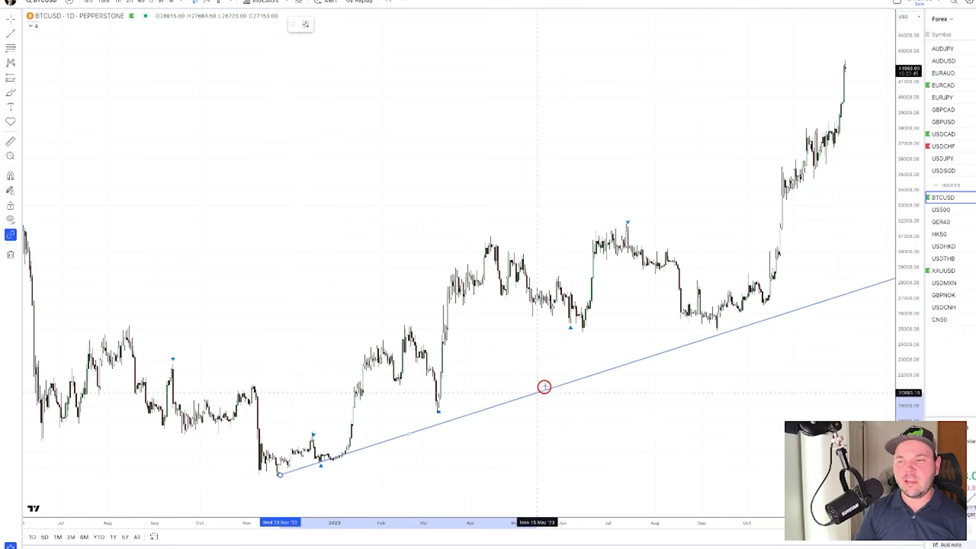
{"action": "left_click", "coordinate": [598, 368]}
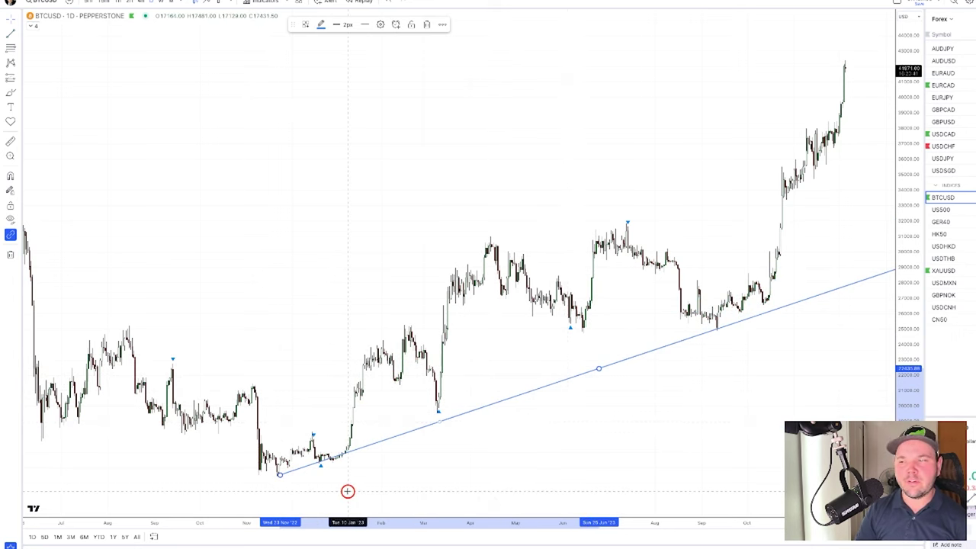
{"action": "key", "text": "Delete"}
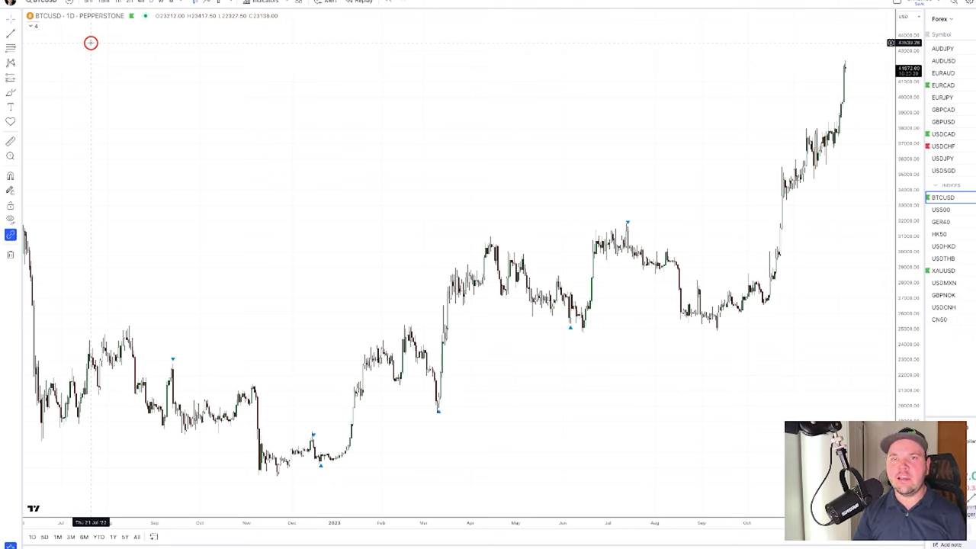
Find the Pivot Points High Low indicator by searching for "pivot" and add it to the chart
{"action": "left_click", "coordinate": [267, 2]}
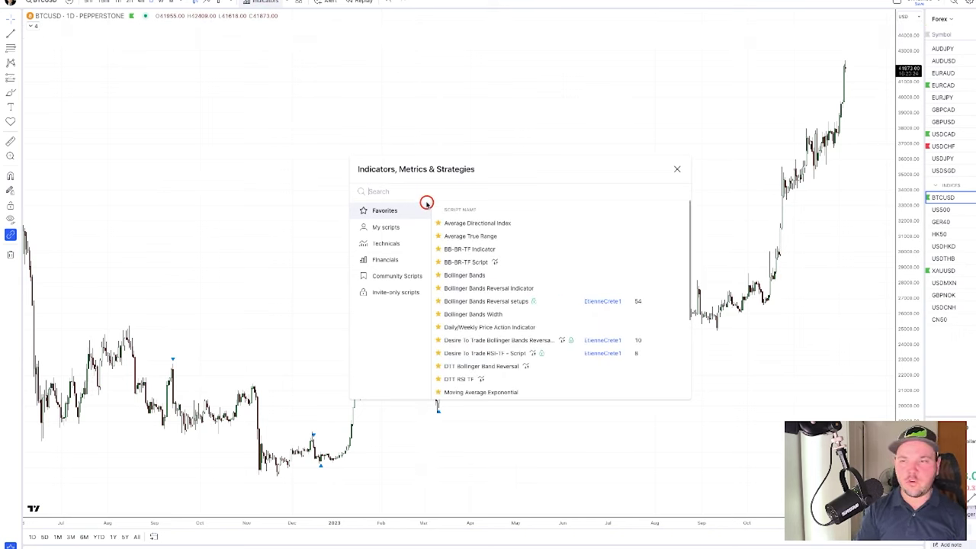
{"action": "type", "text": "pivot"}
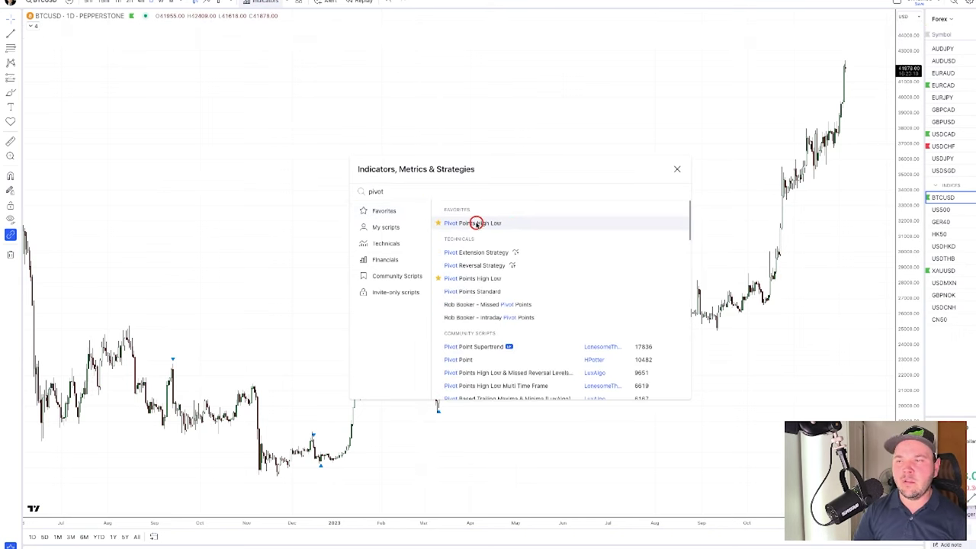
{"action": "left_click", "coordinate": [475, 223]}
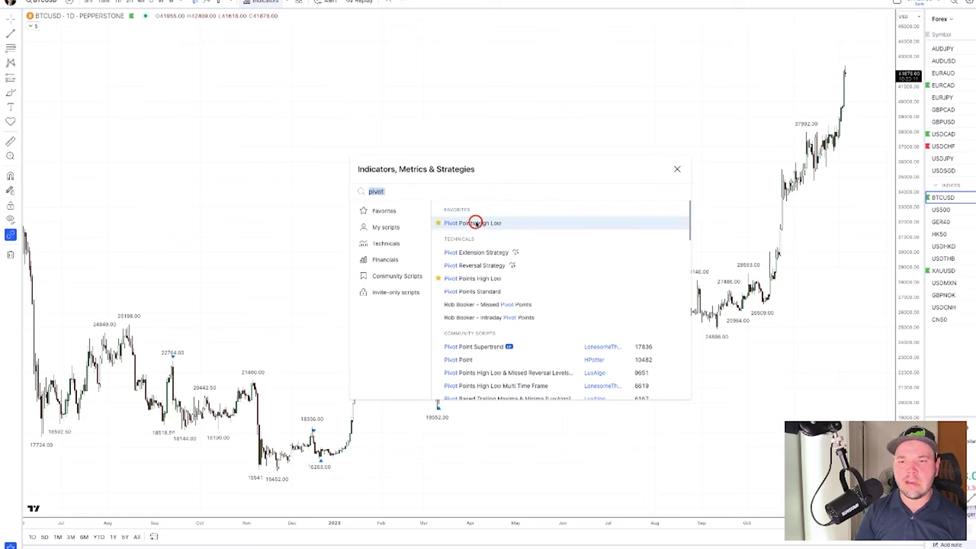
{"action": "left_click", "coordinate": [675, 171]}
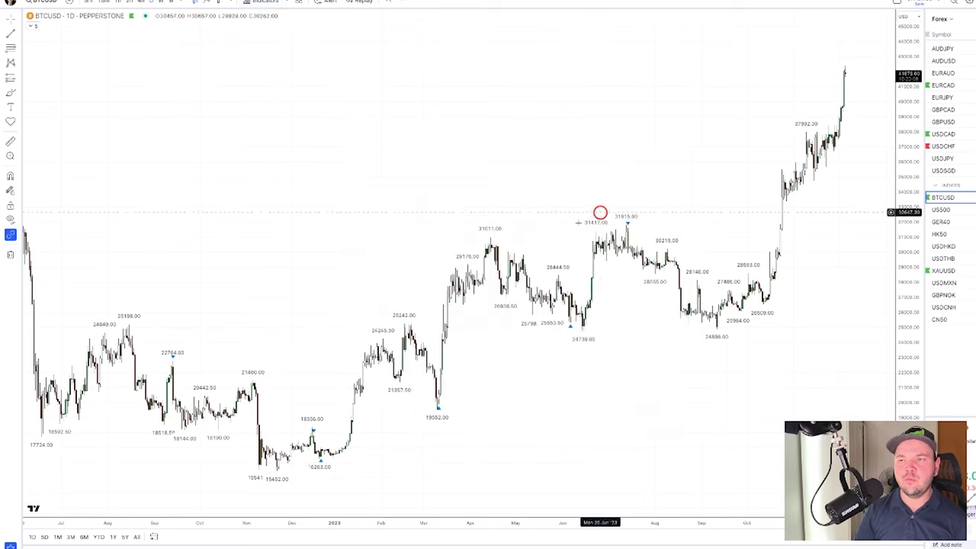
Set both the left and right lengths of Pivot High and Pivot Low to 21 in the Pivots HL indicator
{"action": "double_click", "coordinate": [435, 418]}
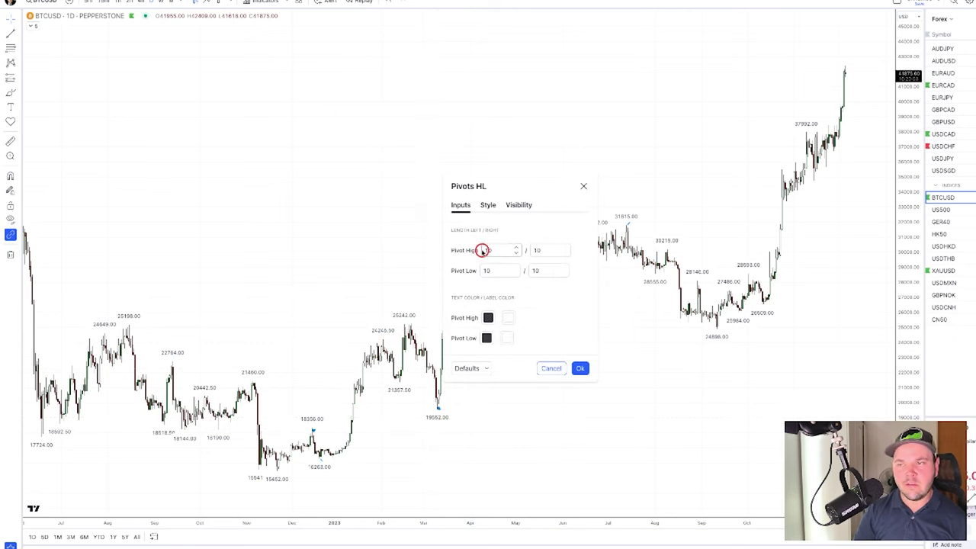
{"action": "type", "text": "21"}
{"action": "left_click", "coordinate": [558, 252]}
{"action": "type", "text": "21"}
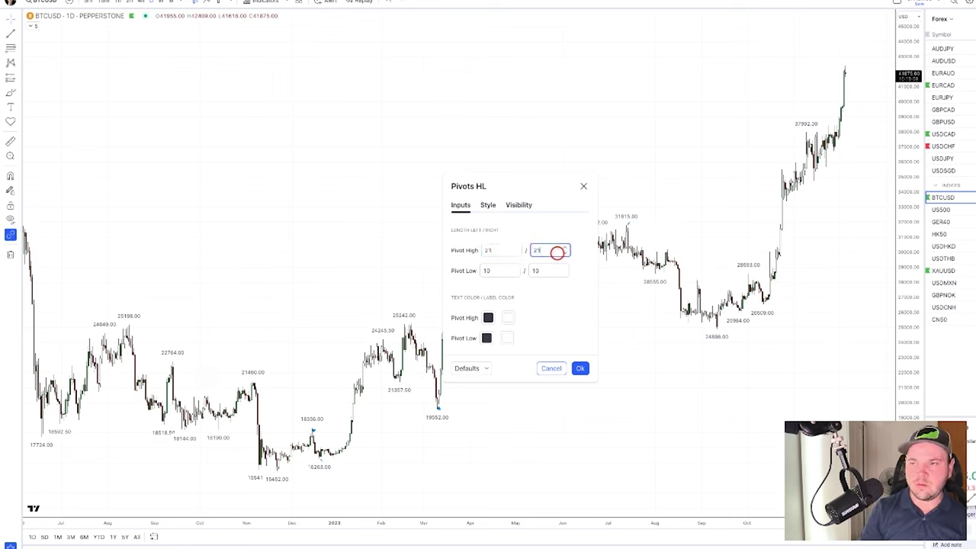
{"action": "left_click", "coordinate": [497, 270]}
{"action": "type", "text": "21"}
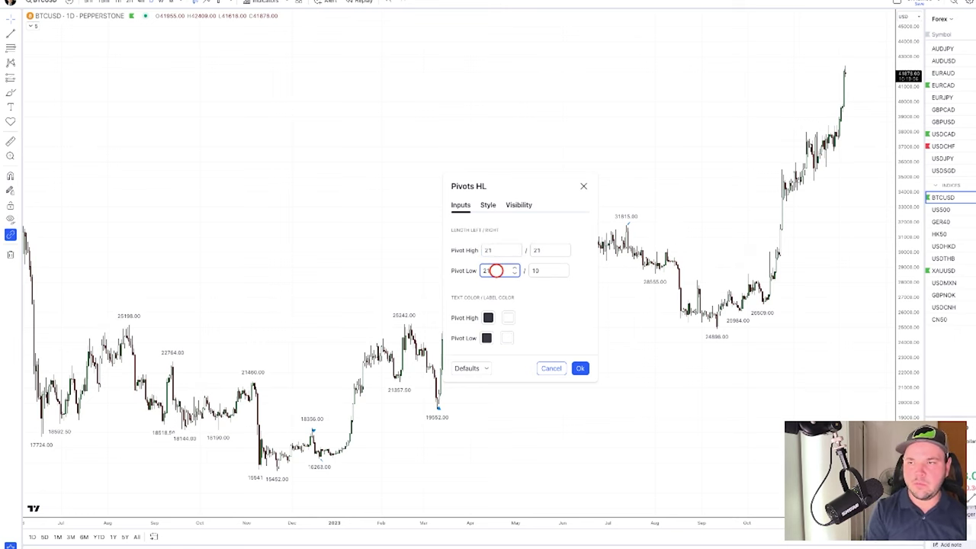
{"action": "left_click", "coordinate": [535, 271]}
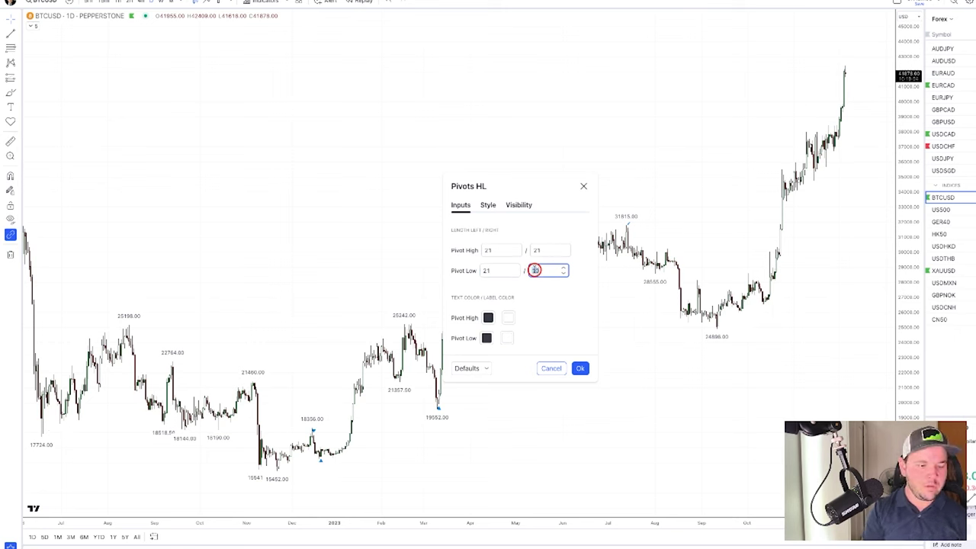
{"action": "type", "text": "21"}
{"action": "left_click", "coordinate": [580, 367]}
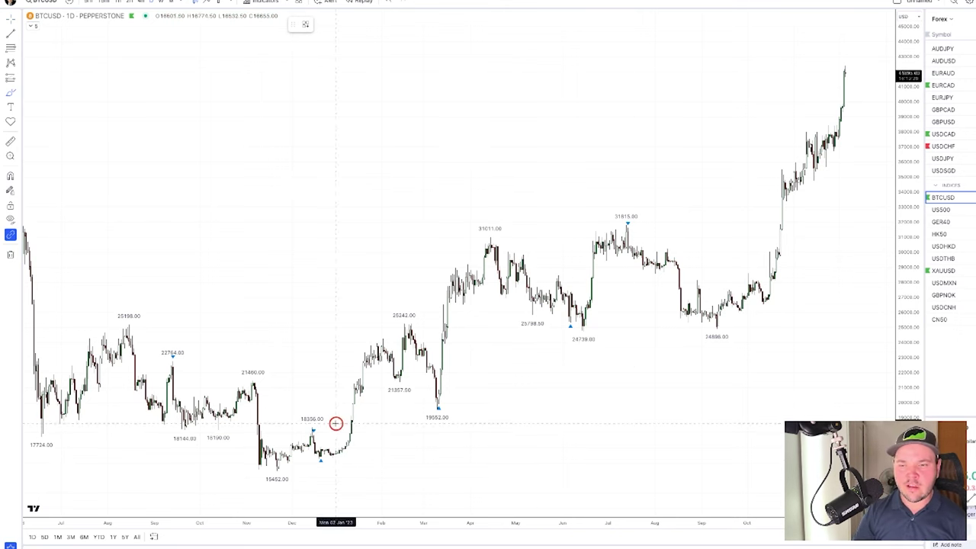
Mark the pivots from November 2022 to March 2023 with freehand brush circles, covering the November, December, February and March swings
{"action": "mouse_move", "coordinate": [299, 470]}
{"action": "left_mouse_down"}
{"action": "mouse_move", "coordinate": [283, 466]}
{"action": "mouse_move", "coordinate": [298, 485]}
{"action": "mouse_move", "coordinate": [242, 458]}
{"action": "left_mouse_up"}
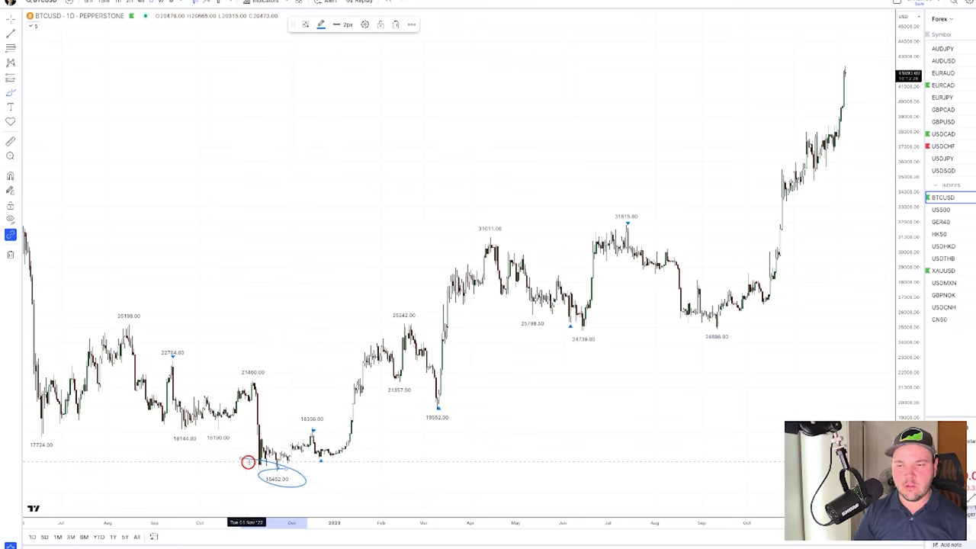
{"action": "mouse_move", "coordinate": [322, 422]}
{"action": "left_mouse_down"}
{"action": "mouse_move", "coordinate": [303, 432]}
{"action": "mouse_move", "coordinate": [322, 425]}
{"action": "left_mouse_up"}
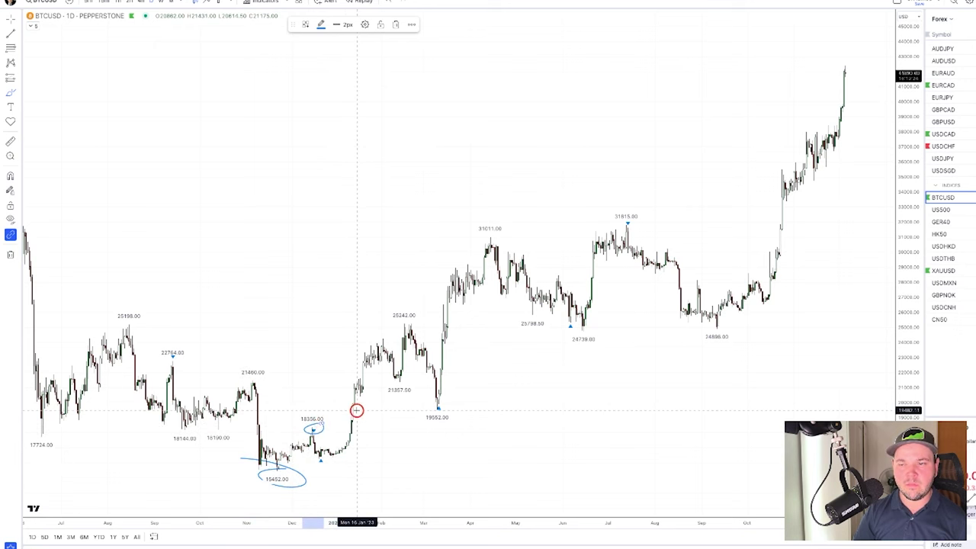
{"action": "left_click_drag", "start_coordinate": [400, 392], "coordinate": [403, 376]}
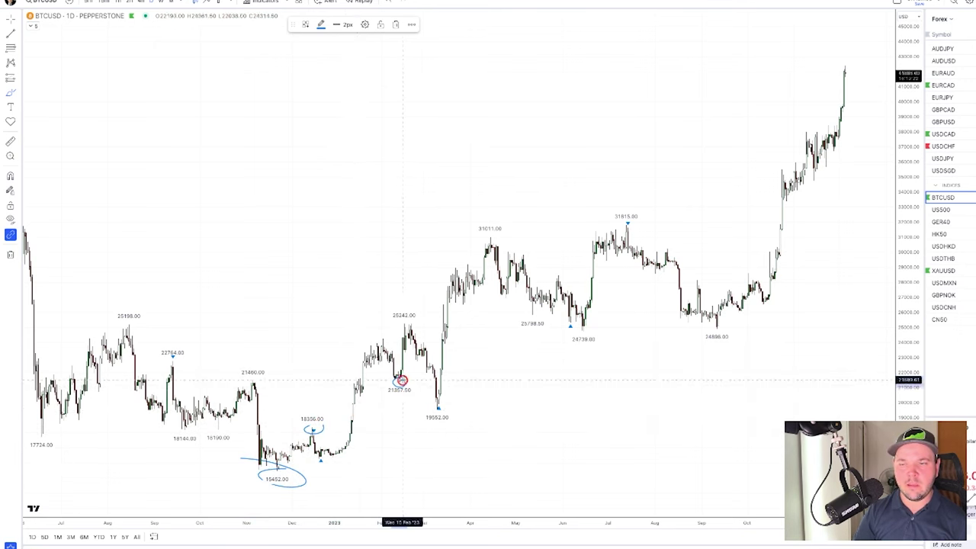
{"action": "mouse_move", "coordinate": [446, 402]}
{"action": "left_mouse_down"}
{"action": "mouse_move", "coordinate": [435, 400]}
{"action": "mouse_move", "coordinate": [457, 409]}
{"action": "mouse_move", "coordinate": [448, 395]}
{"action": "left_mouse_up"}
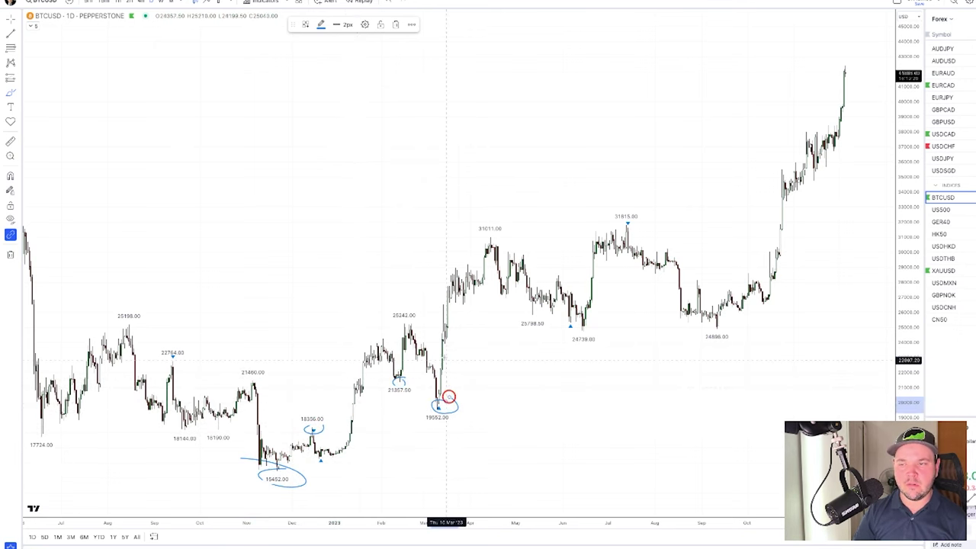
{"action": "mouse_move", "coordinate": [419, 320]}
{"action": "left_mouse_down"}
{"action": "mouse_move", "coordinate": [404, 318]}
{"action": "mouse_move", "coordinate": [404, 329]}
{"action": "mouse_move", "coordinate": [415, 323]}
{"action": "left_mouse_up"}
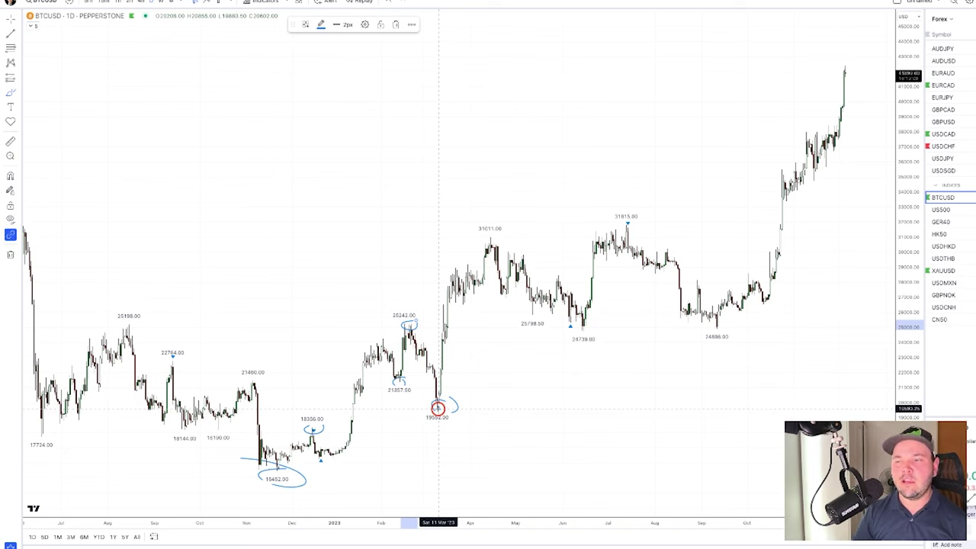
Brush lines at the 2023 range's June and September lows and April and July highs, and mark the breakout and consolidation above it
{"action": "left_click_drag", "start_coordinate": [539, 329], "coordinate": [759, 330]}
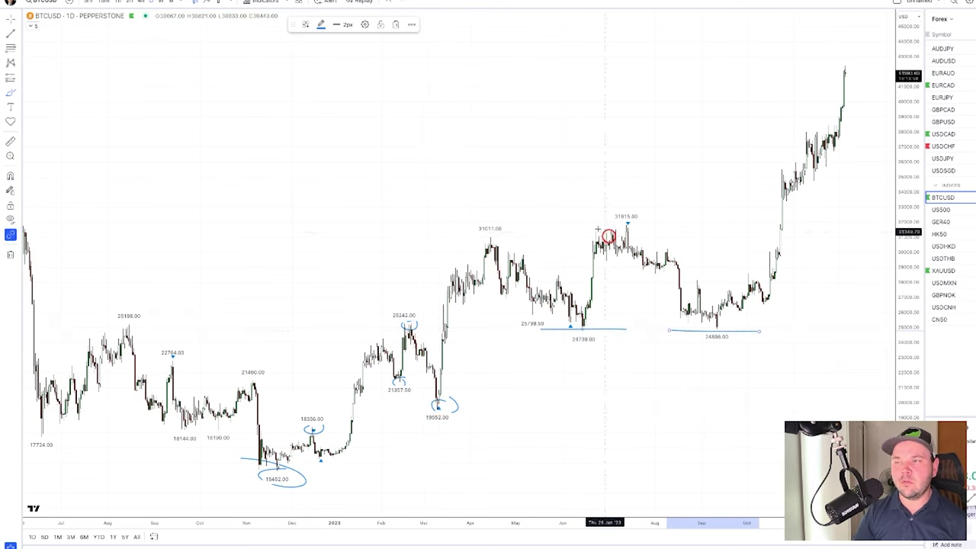
{"action": "left_click_drag", "start_coordinate": [587, 231], "coordinate": [645, 230]}
{"action": "left_click_drag", "start_coordinate": [486, 236], "coordinate": [509, 235]}
{"action": "mouse_move", "coordinate": [776, 229]}
{"action": "left_mouse_down"}
{"action": "mouse_move", "coordinate": [803, 229]}
{"action": "mouse_move", "coordinate": [825, 181]}
{"action": "mouse_move", "coordinate": [854, 161]}
{"action": "mouse_move", "coordinate": [850, 183]}
{"action": "left_mouse_up"}
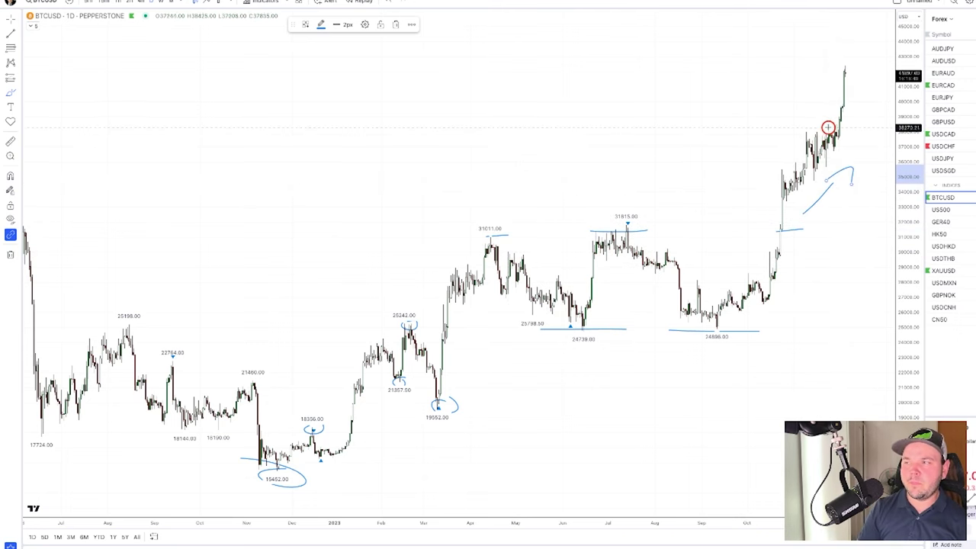
{"action": "mouse_move", "coordinate": [830, 126]}
{"action": "left_mouse_down"}
{"action": "mouse_move", "coordinate": [773, 195]}
{"action": "mouse_move", "coordinate": [846, 119]}
{"action": "left_mouse_up"}
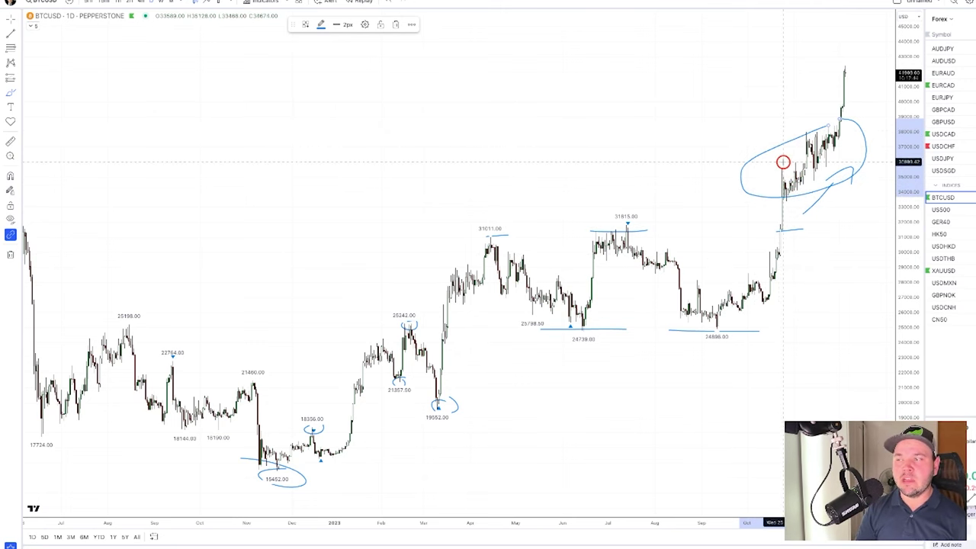
Encircle the whole 2023 range with the brush and mark its August drop, its April-to-July highs and its June and September lows
{"action": "mouse_move", "coordinate": [675, 223]}
{"action": "left_mouse_down"}
{"action": "mouse_move", "coordinate": [544, 190]}
{"action": "mouse_move", "coordinate": [383, 248]}
{"action": "mouse_move", "coordinate": [412, 324]}
{"action": "mouse_move", "coordinate": [689, 364]}
{"action": "mouse_move", "coordinate": [795, 281]}
{"action": "mouse_move", "coordinate": [620, 196]}
{"action": "left_mouse_up"}
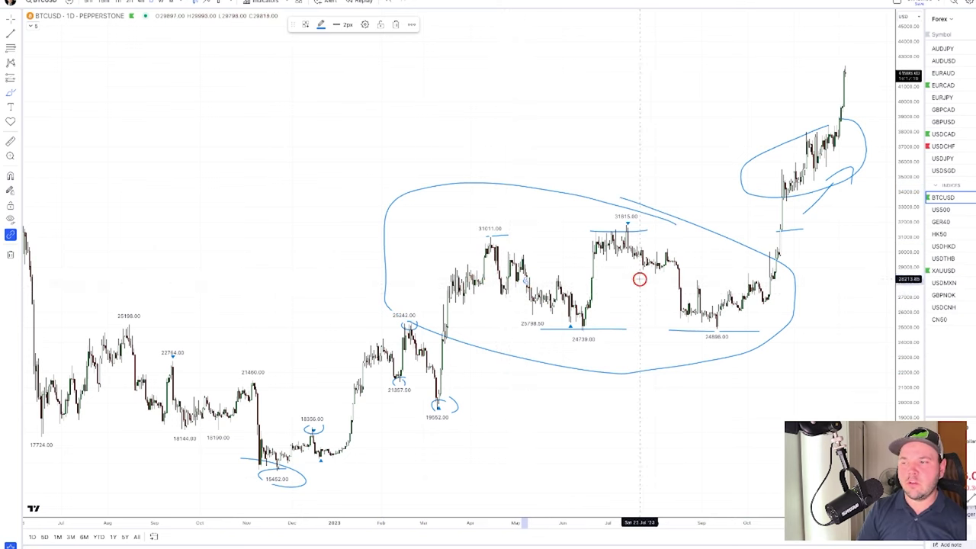
{"action": "mouse_move", "coordinate": [677, 285]}
{"action": "left_mouse_down"}
{"action": "mouse_move", "coordinate": [666, 283]}
{"action": "mouse_move", "coordinate": [690, 291]}
{"action": "mouse_move", "coordinate": [685, 284]}
{"action": "left_mouse_up"}
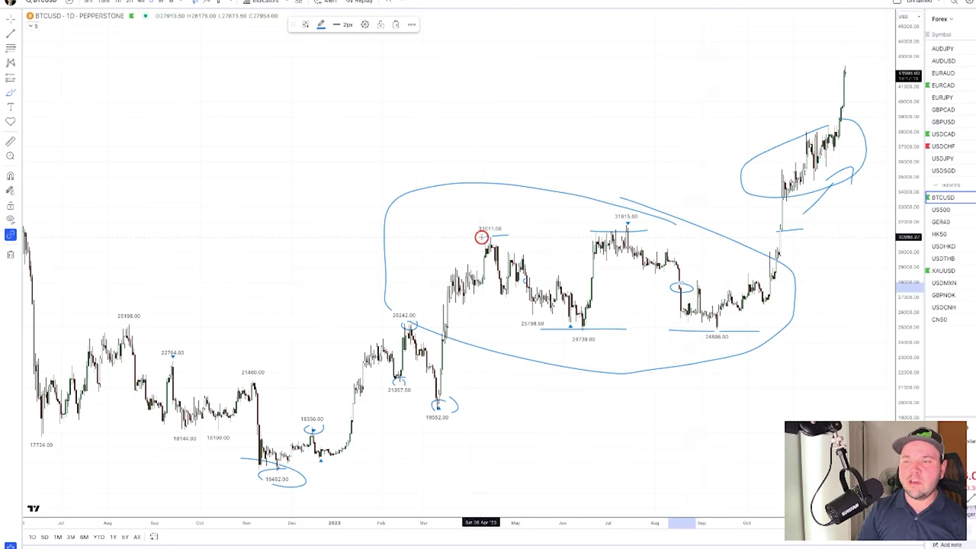
{"action": "left_click_drag", "start_coordinate": [480, 237], "coordinate": [605, 231]}
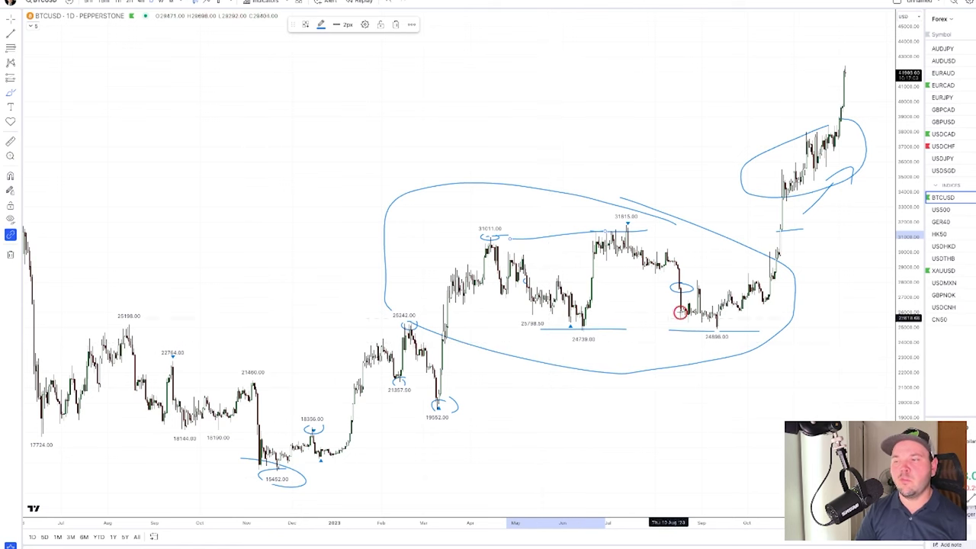
{"action": "left_click_drag", "start_coordinate": [719, 318], "coordinate": [726, 319]}
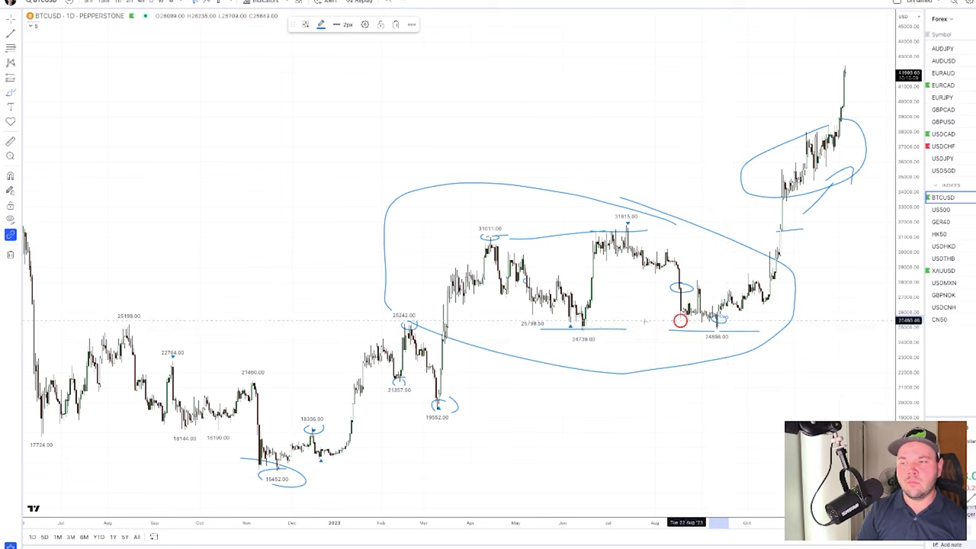
{"action": "left_click_drag", "start_coordinate": [577, 319], "coordinate": [584, 318]}
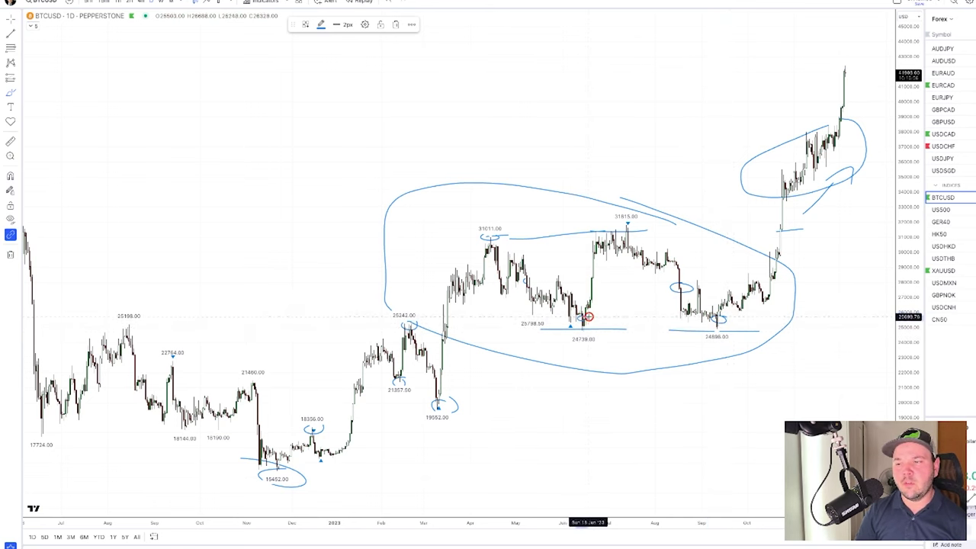
Brush a line from the February high to the June low, and encircle the range's middle zone and the July highs
{"action": "left_click_drag", "start_coordinate": [374, 326], "coordinate": [579, 323]}
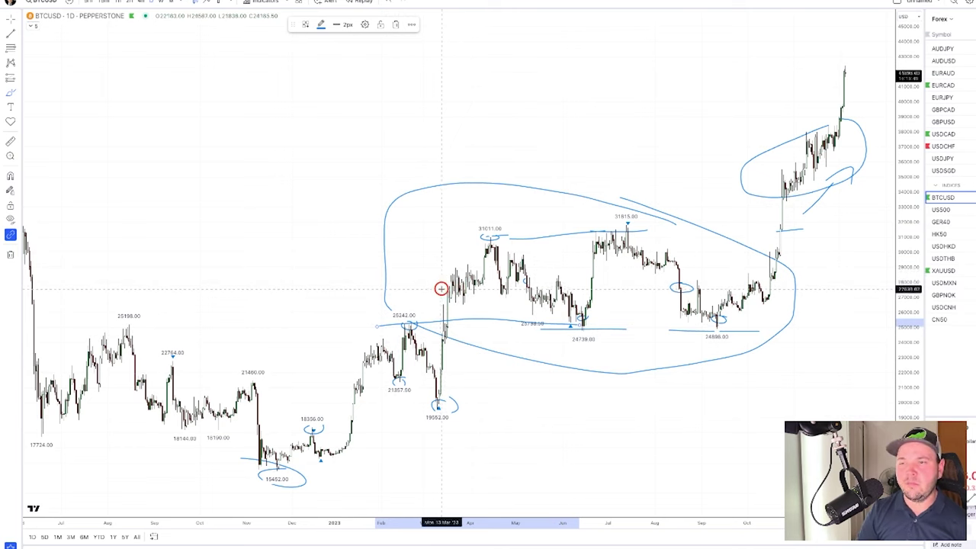
{"action": "mouse_move", "coordinate": [451, 276]}
{"action": "left_mouse_down"}
{"action": "mouse_move", "coordinate": [704, 290]}
{"action": "mouse_move", "coordinate": [762, 281]}
{"action": "mouse_move", "coordinate": [703, 263]}
{"action": "mouse_move", "coordinate": [451, 271]}
{"action": "left_mouse_up"}
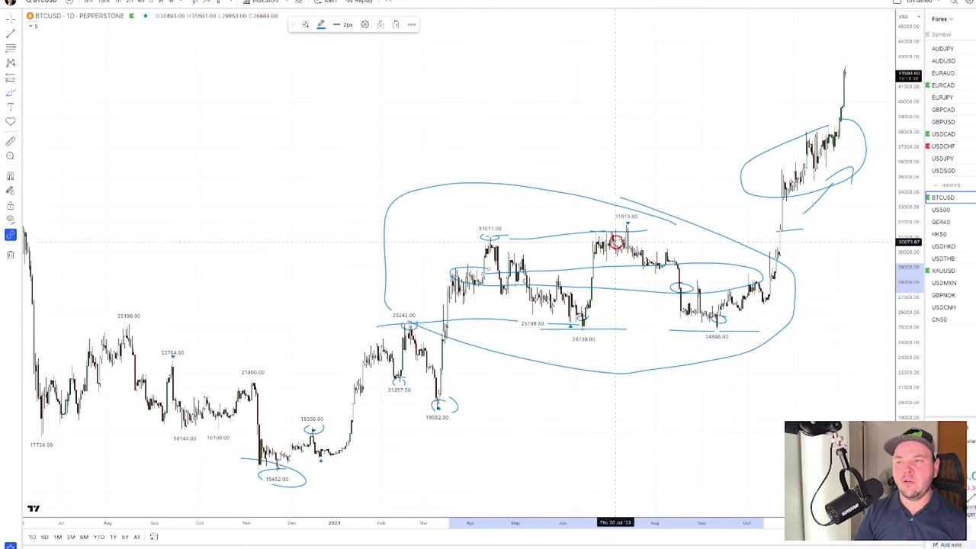
{"action": "mouse_move", "coordinate": [626, 238]}
{"action": "left_mouse_down"}
{"action": "mouse_move", "coordinate": [629, 255]}
{"action": "mouse_move", "coordinate": [623, 236]}
{"action": "left_mouse_up"}
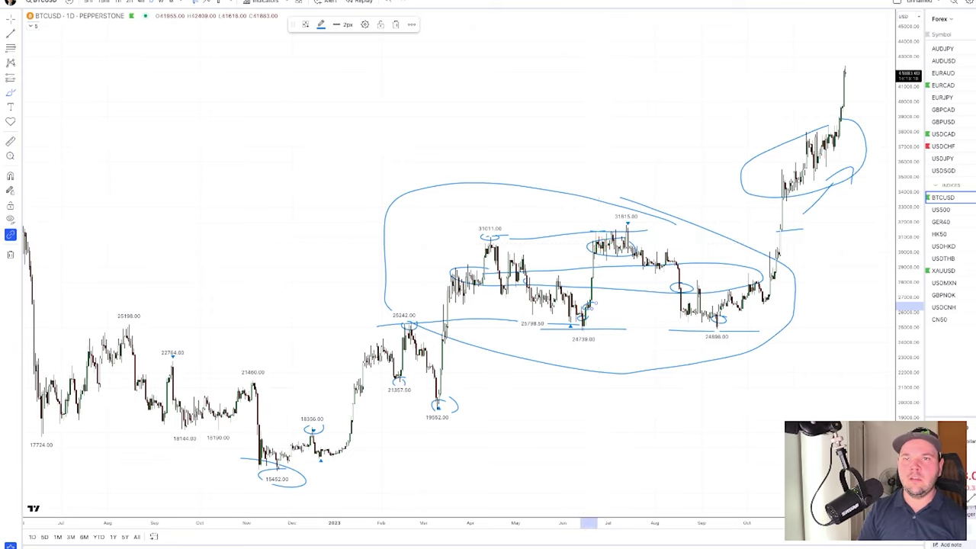
Switch the BTCUSD chart to the 1-hour timeframe and examine the pivots of the October to November 2023 rise
{"action": "left_click", "coordinate": [119, 3]}
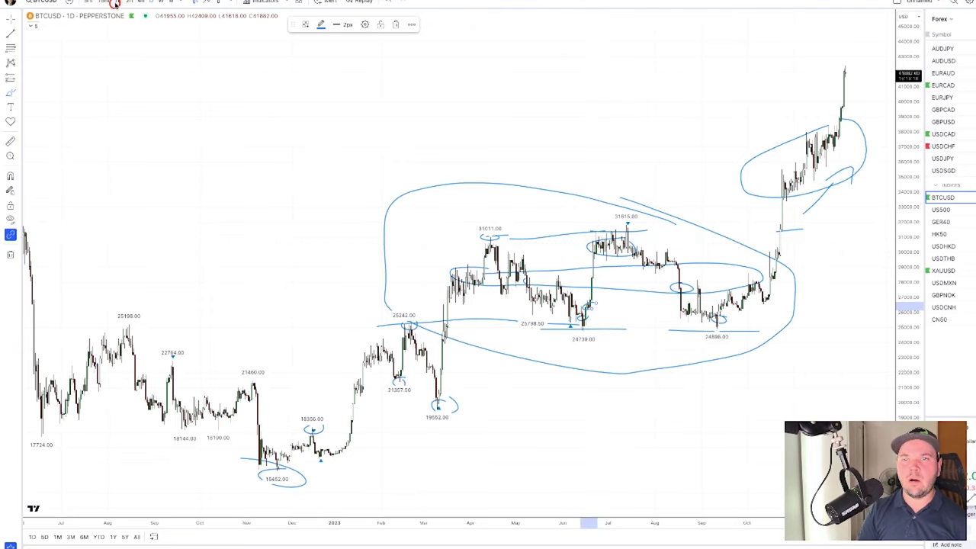
{"action": "scroll", "coordinate": [475, 425], "scroll_direction": "left", "scroll_amount": 15}
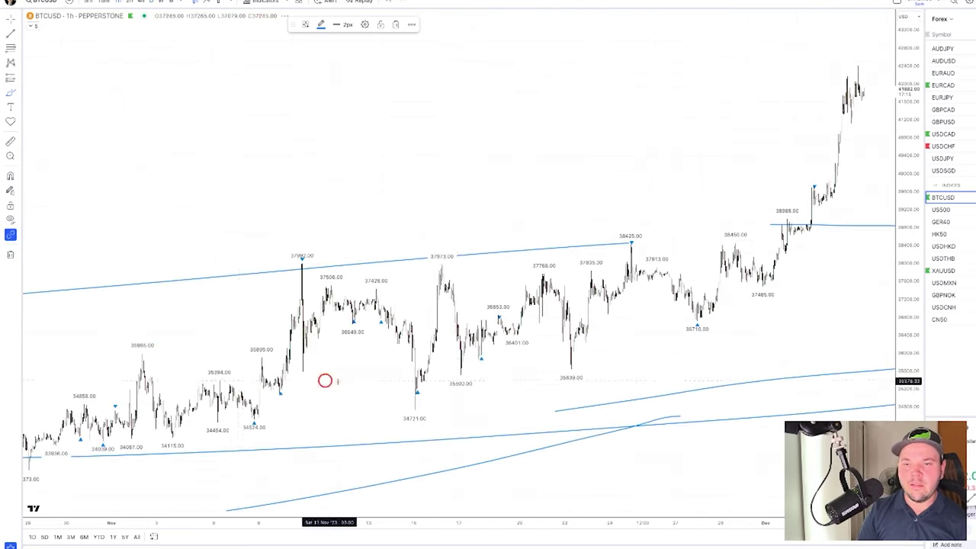
{"action": "scroll", "coordinate": [344, 380], "scroll_direction": "left", "scroll_amount": 15}
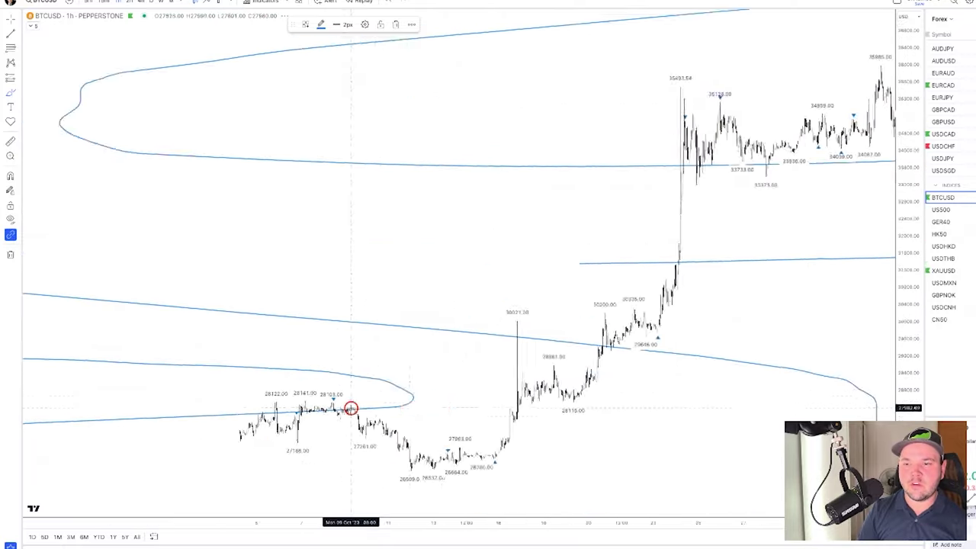
{"action": "scroll", "coordinate": [400, 422], "scroll_direction": "right", "scroll_amount": 5}
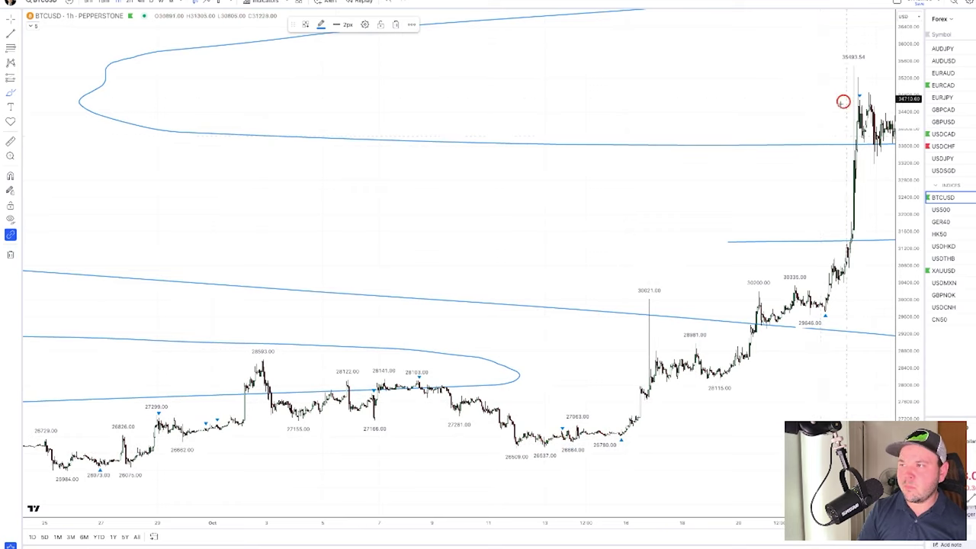
{"action": "left_click_drag", "start_coordinate": [848, 113], "coordinate": [736, 227]}
{"action": "scroll", "coordinate": [837, 147], "scroll_direction": "right", "scroll_amount": 15}
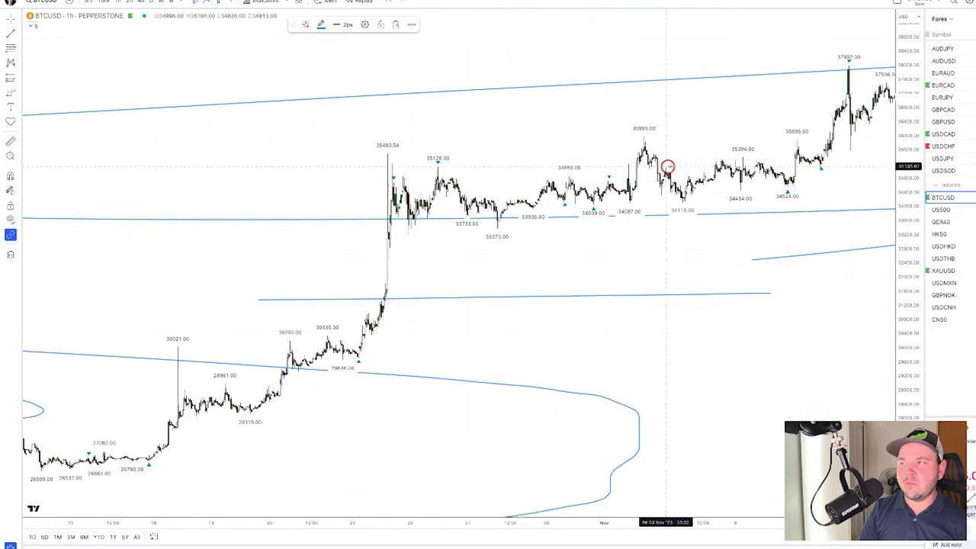
{"action": "scroll", "coordinate": [789, 162], "scroll_direction": "right", "scroll_amount": 5}
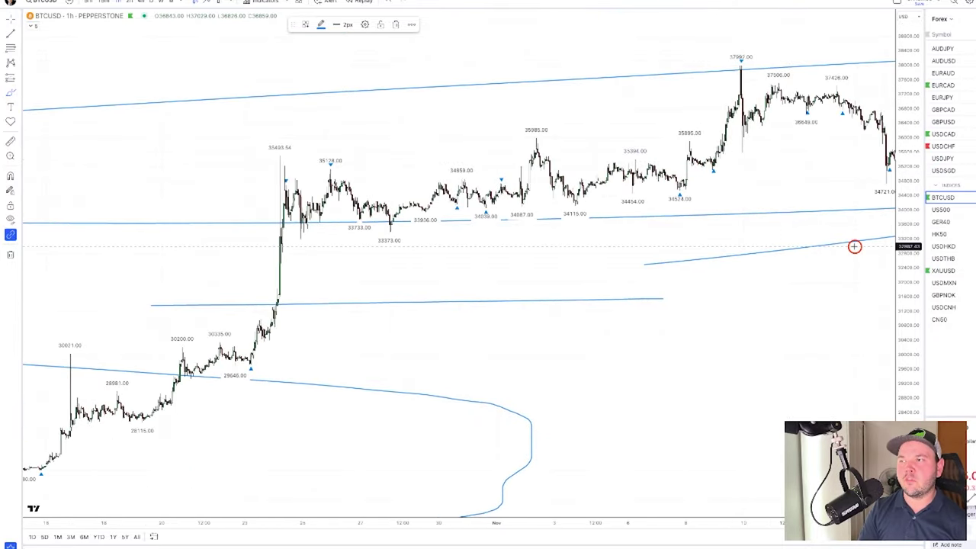
{"action": "scroll", "coordinate": [854, 246], "scroll_direction": "right", "scroll_amount": 3}
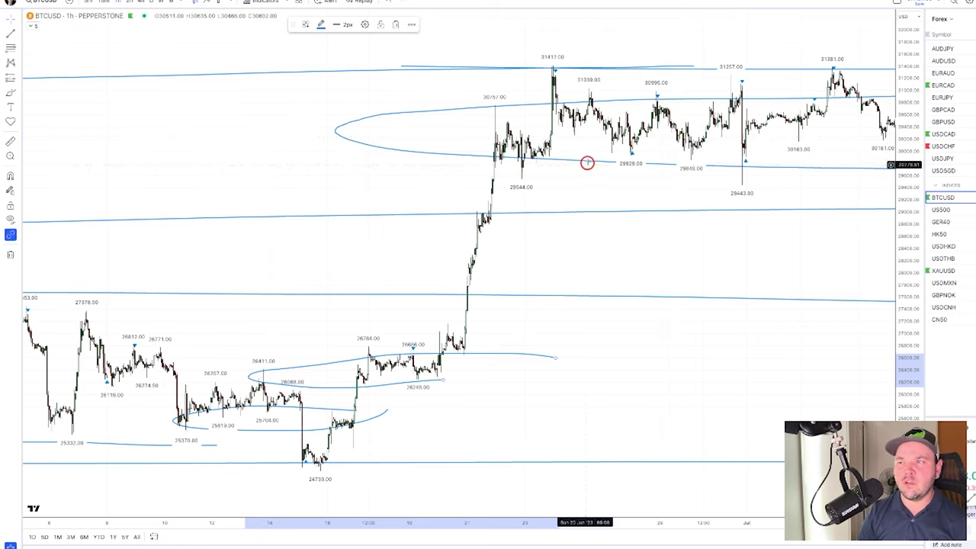
Examine the hourly BTCUSD pivots from the June 2023 low through the June-July range
{"action": "scroll", "coordinate": [466, 365], "scroll_direction": "right", "scroll_amount": 2}
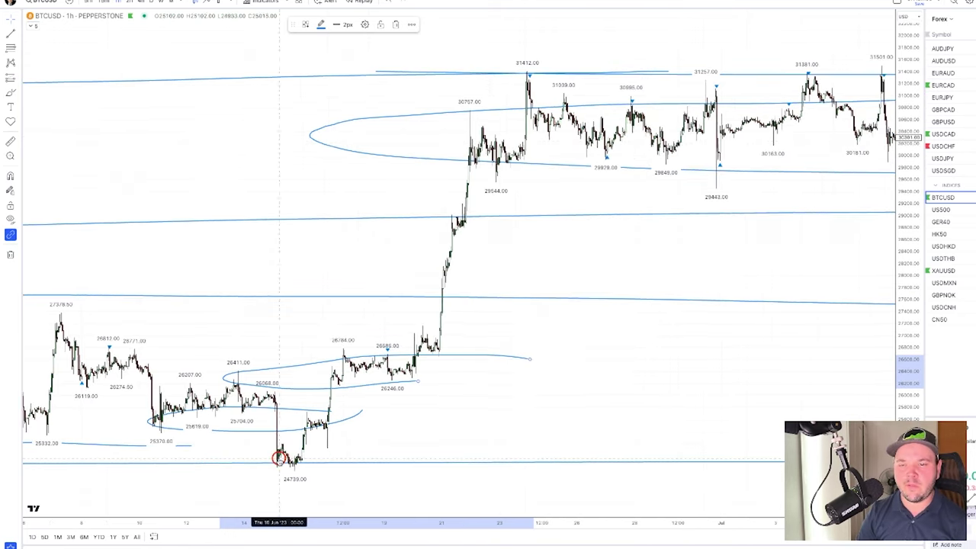
{"action": "scroll", "coordinate": [229, 451], "scroll_direction": "left", "scroll_amount": 8}
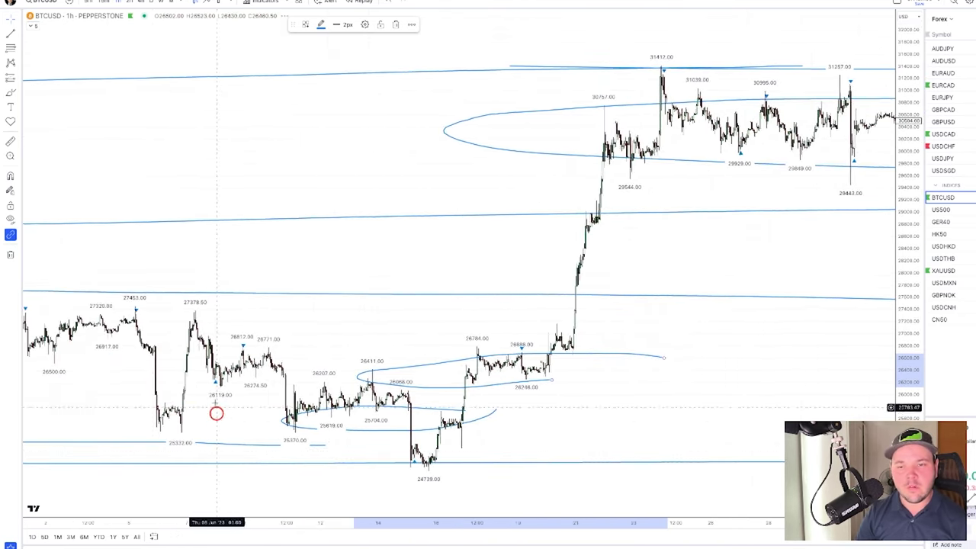
{"action": "scroll", "coordinate": [231, 433], "scroll_direction": "right", "scroll_amount": 1}
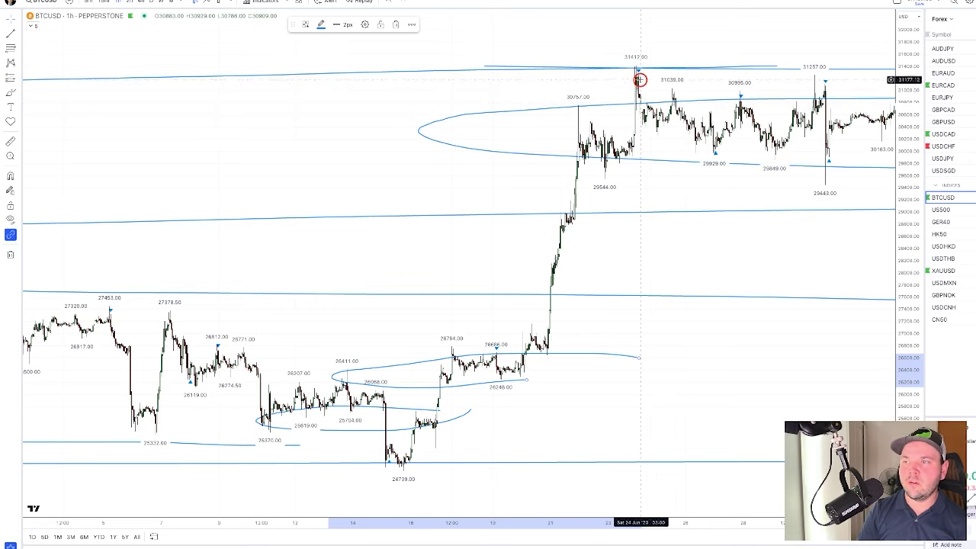
{"action": "scroll", "coordinate": [638, 82], "scroll_direction": "down", "scroll_amount": 2}
{"action": "scroll", "coordinate": [644, 106], "scroll_direction": "right", "scroll_amount": 3}
{"action": "scroll", "coordinate": [645, 113], "scroll_direction": "right", "scroll_amount": 5}
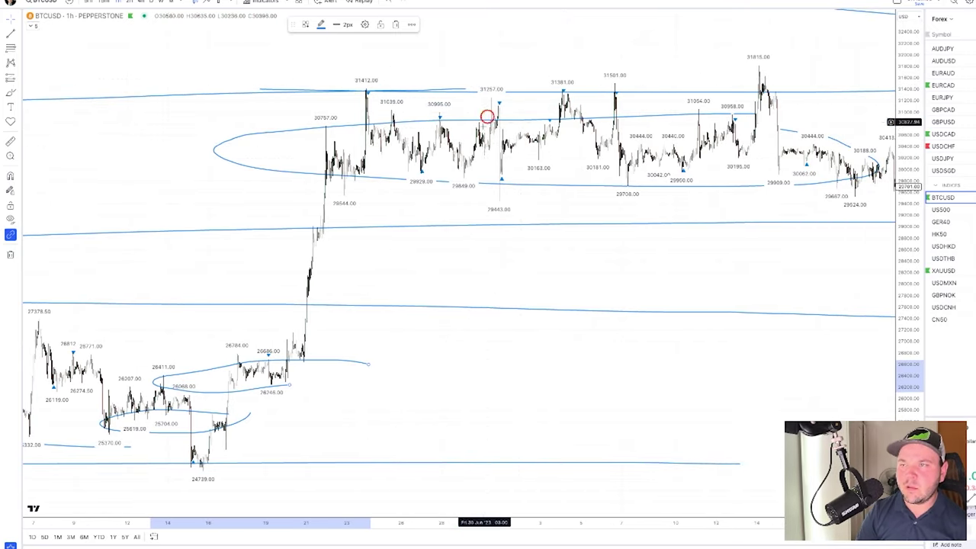
{"action": "scroll", "coordinate": [761, 144], "scroll_direction": "left", "scroll_amount": 2}
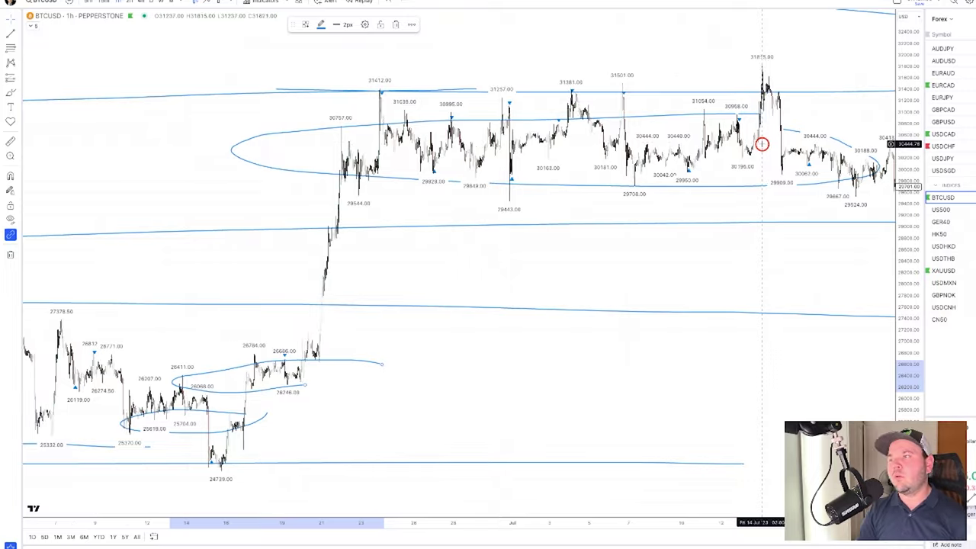
{"action": "scroll", "coordinate": [761, 144], "scroll_direction": "right", "scroll_amount": 6}
{"action": "scroll", "coordinate": [757, 161], "scroll_direction": "up", "scroll_amount": 3}
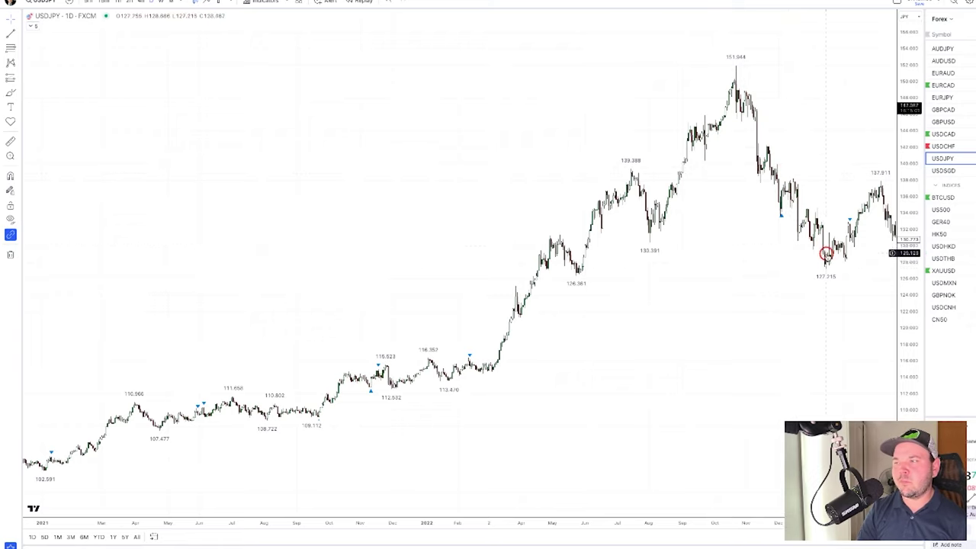
Set the EMA length to 14 on the USDJPY daily chart
{"action": "scroll", "coordinate": [876, 174], "scroll_direction": "right", "scroll_amount": 10}
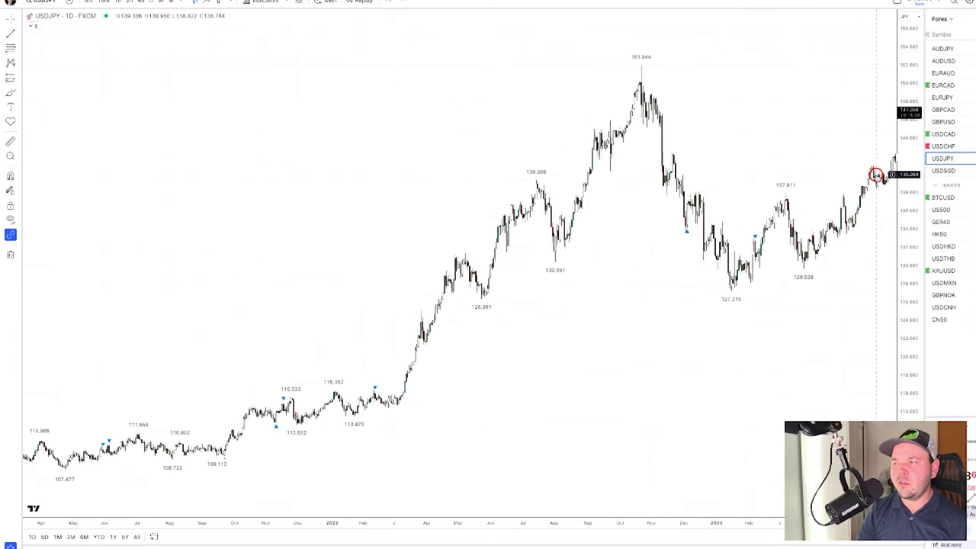
{"action": "scroll", "coordinate": [685, 220], "scroll_direction": "right", "scroll_amount": 7}
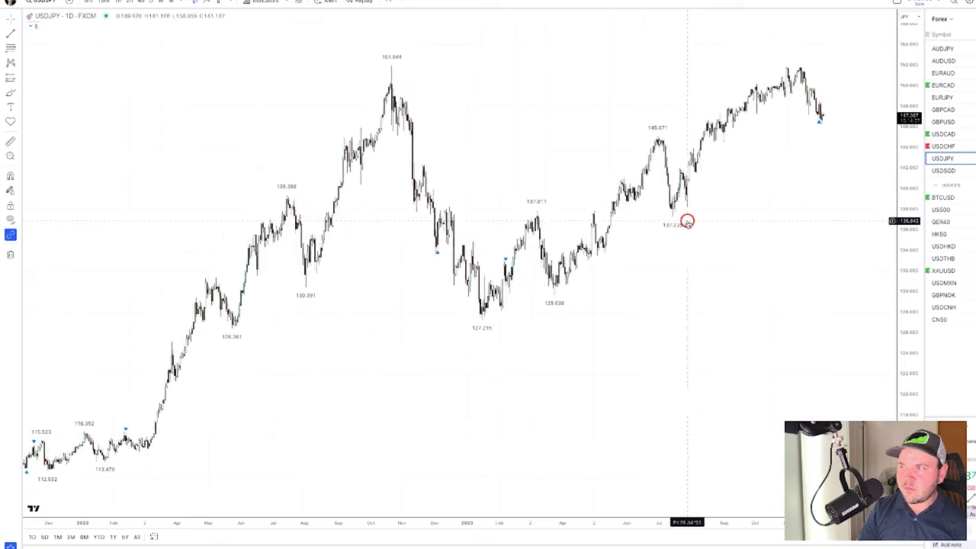
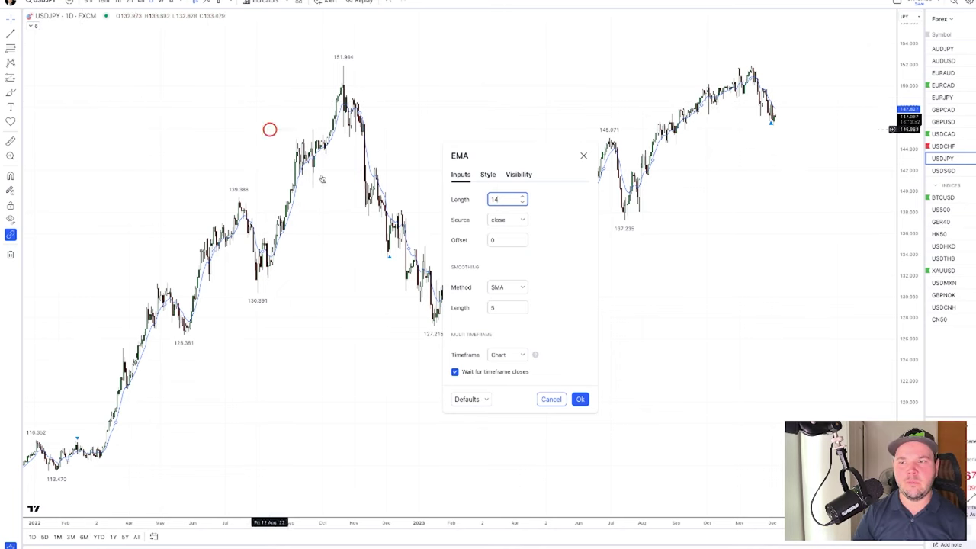
{"action": "left_click", "coordinate": [574, 399]}
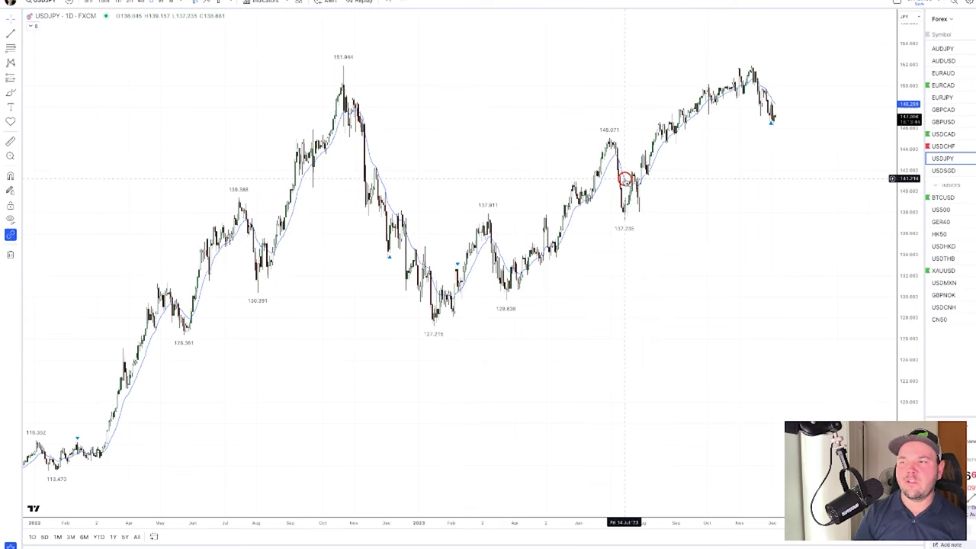
Set the EMA's multi-timeframe setting to 1 week
{"action": "double_click", "coordinate": [570, 218]}
{"action": "left_click", "coordinate": [515, 359]}
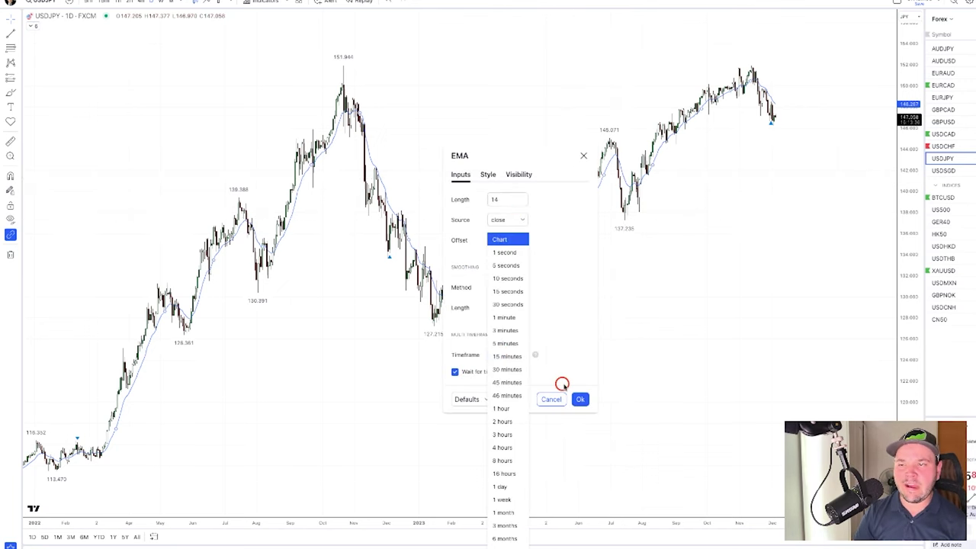
{"action": "left_click", "coordinate": [563, 353]}
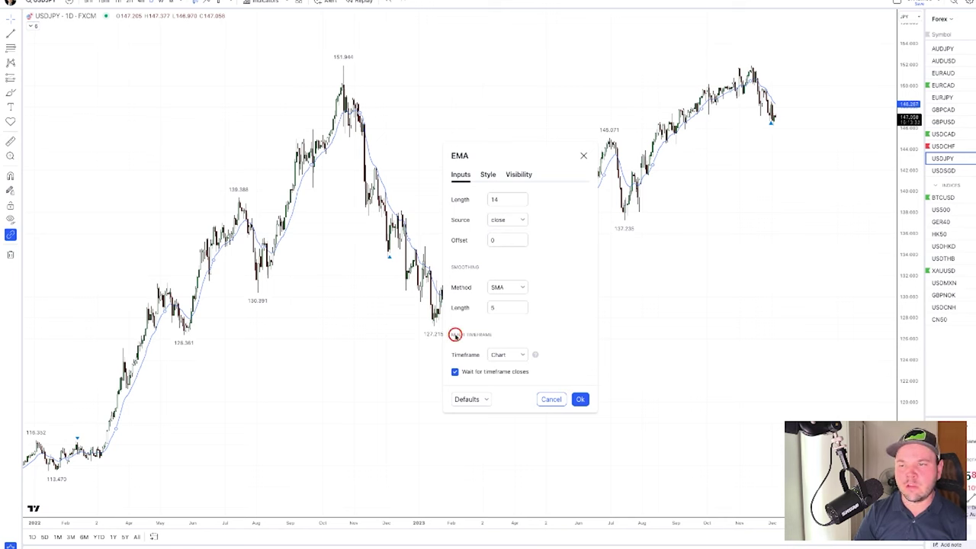
{"action": "left_click", "coordinate": [504, 353]}
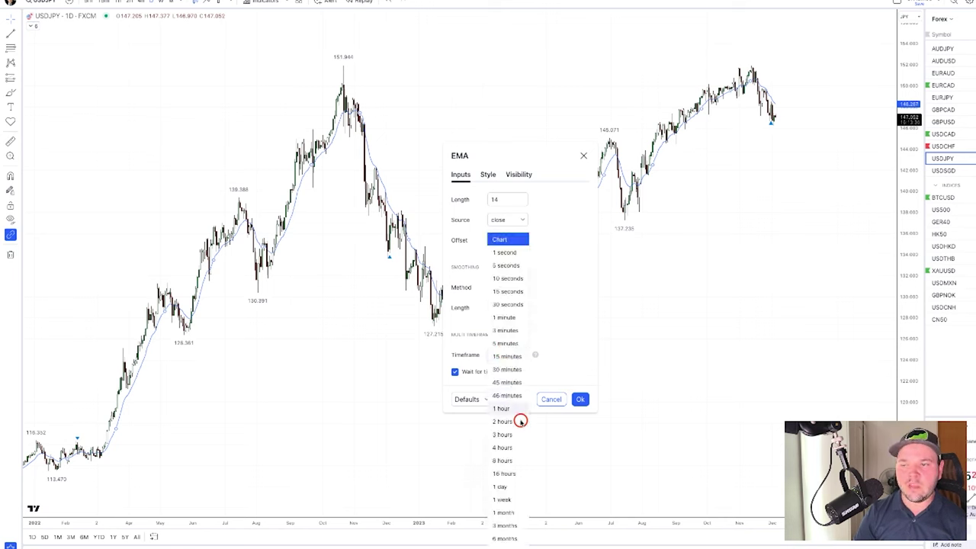
{"action": "left_click", "coordinate": [512, 499]}
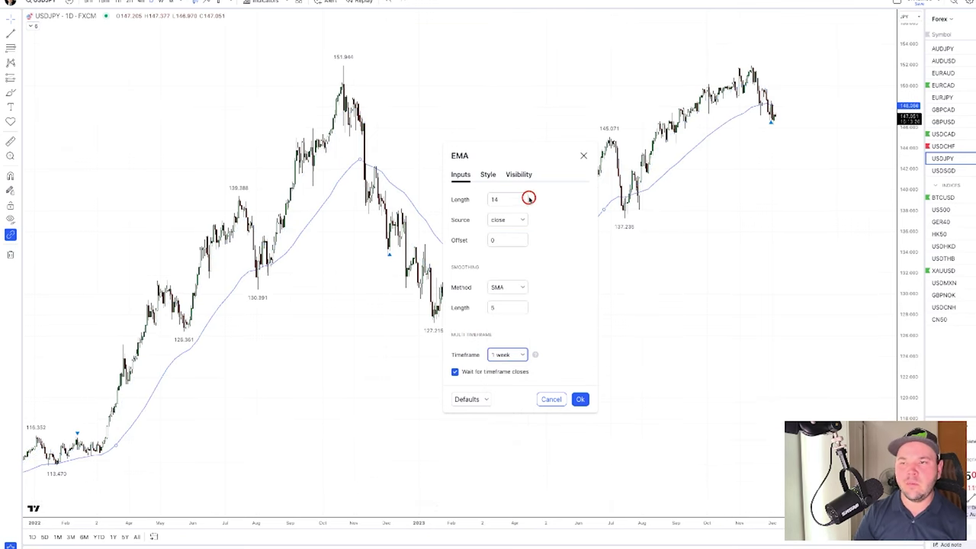
{"action": "left_click", "coordinate": [581, 399]}
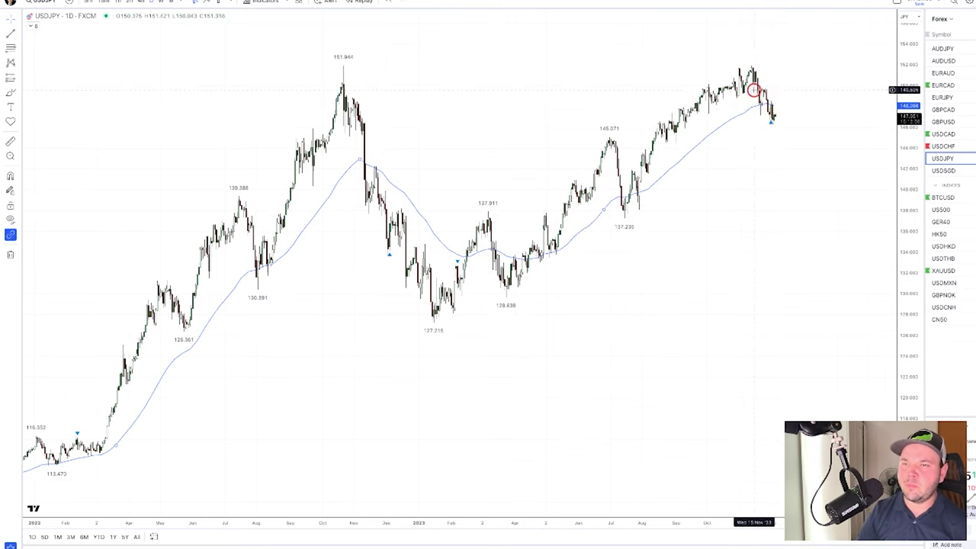
Examine how USDJPY daily price swings from 2021 to 2023 relate to the weekly EMA
{"action": "scroll", "coordinate": [319, 428], "scroll_direction": "down", "scroll_amount": 2}
{"action": "scroll", "coordinate": [113, 435], "scroll_direction": "left", "scroll_amount": 3}
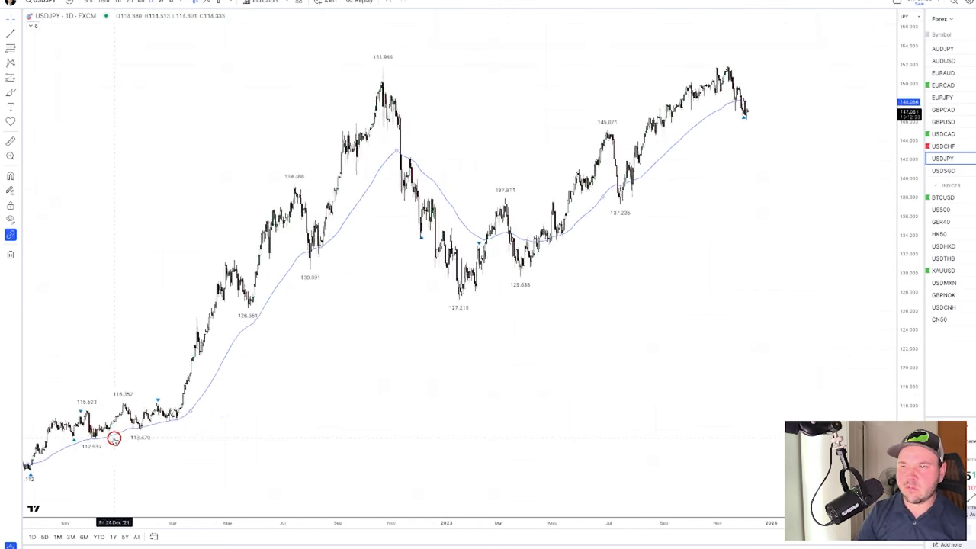
{"action": "scroll", "coordinate": [114, 436], "scroll_direction": "left", "scroll_amount": 3}
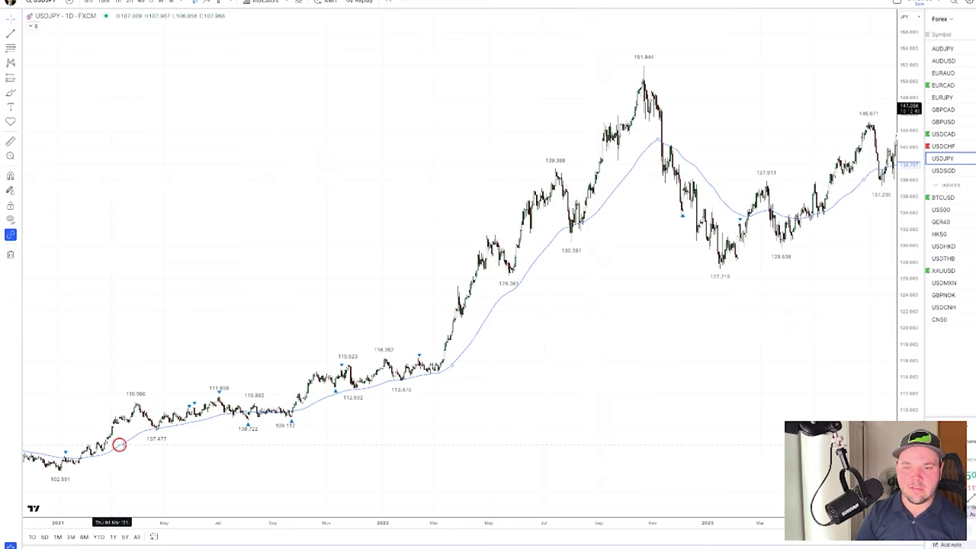
{"action": "scroll", "coordinate": [364, 439], "scroll_direction": "right", "scroll_amount": 3}
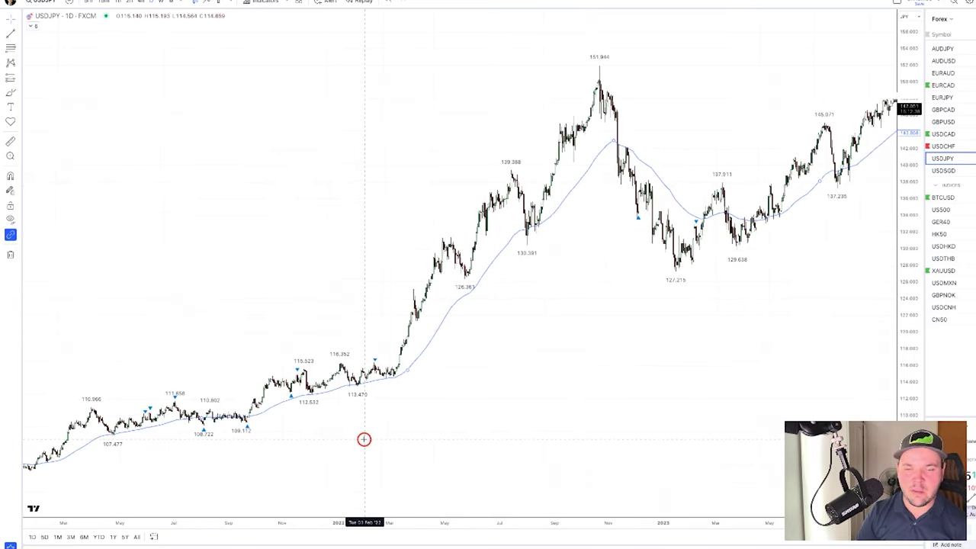
{"action": "scroll", "coordinate": [364, 439], "scroll_direction": "right", "scroll_amount": 3}
{"action": "scroll", "coordinate": [354, 429], "scroll_direction": "left", "scroll_amount": 20}
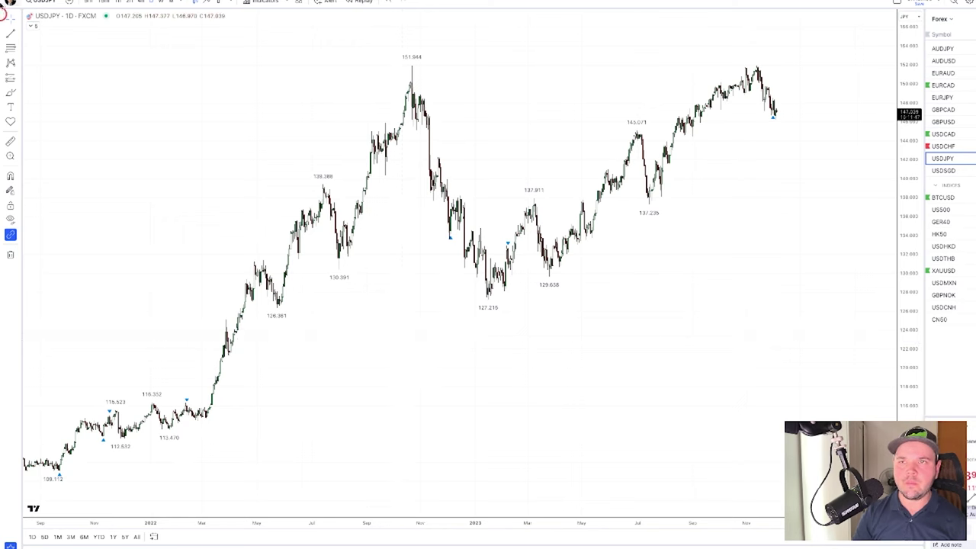
Search the indicator library for "hul" and add the Hull Moving Average to the USDJPY chart
{"action": "left_click", "coordinate": [268, 1]}
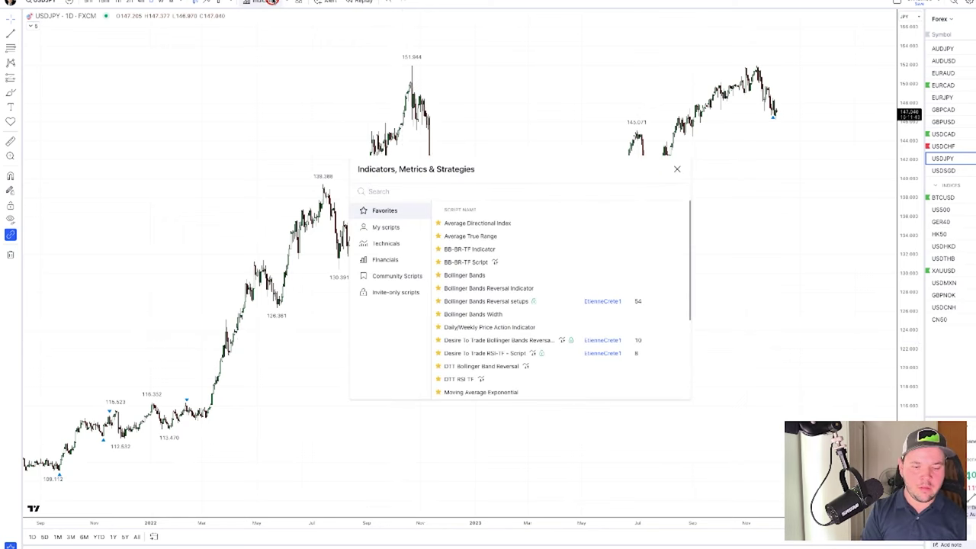
{"action": "type", "text": "hul"}
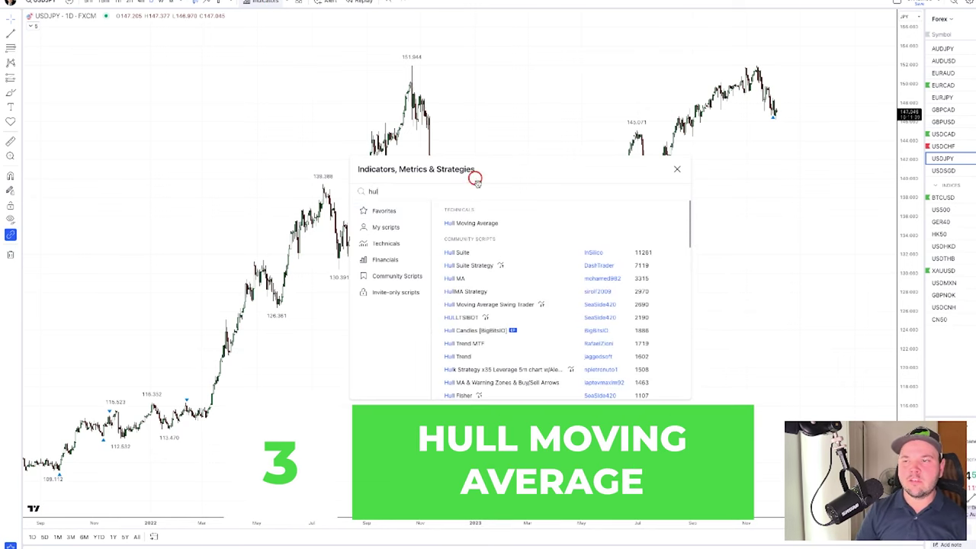
{"action": "left_click", "coordinate": [478, 223]}
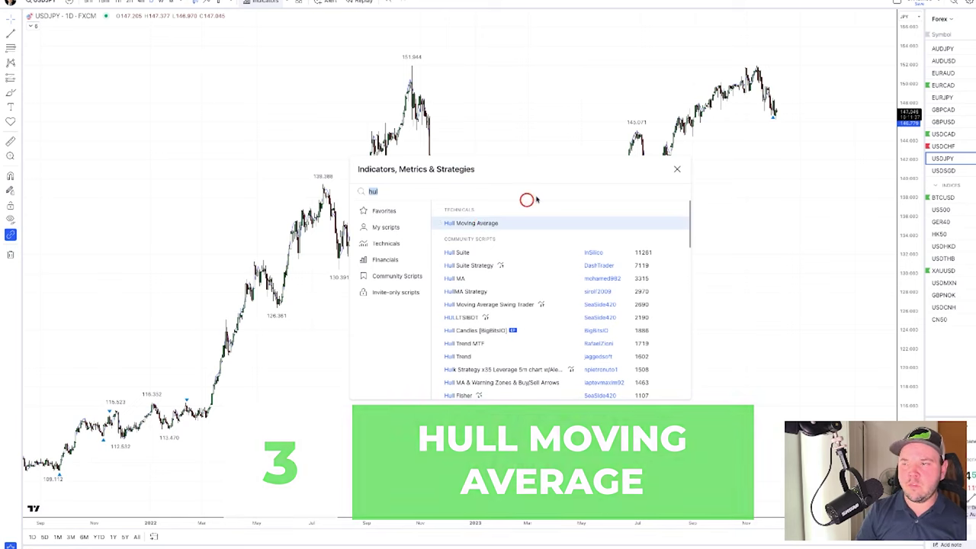
{"action": "left_click", "coordinate": [678, 170]}
Mark the June 2022 pullback low near the Hull Moving Average and the move up from it with brush strokes
{"action": "scroll", "coordinate": [431, 319], "scroll_direction": "up", "scroll_amount": 3}
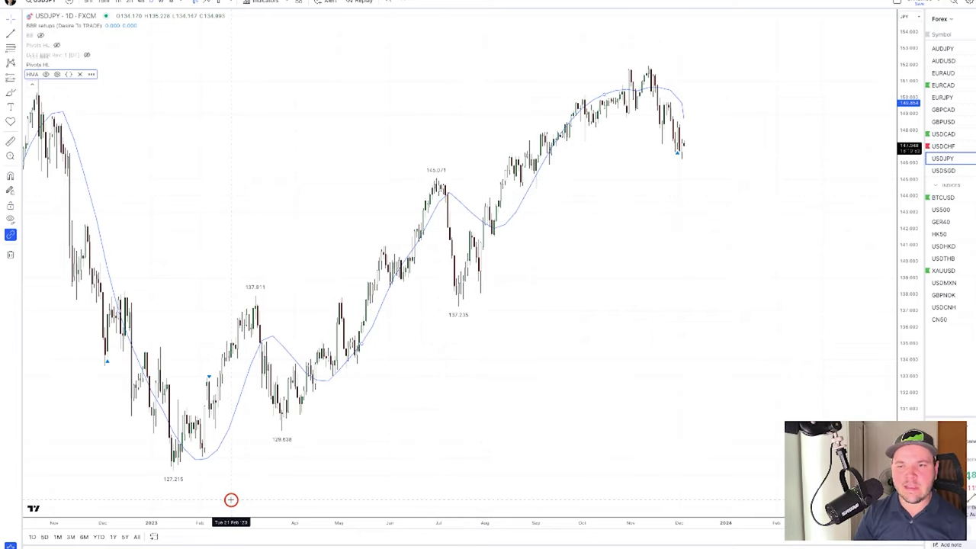
{"action": "scroll", "coordinate": [231, 499], "scroll_direction": "left", "scroll_amount": 10}
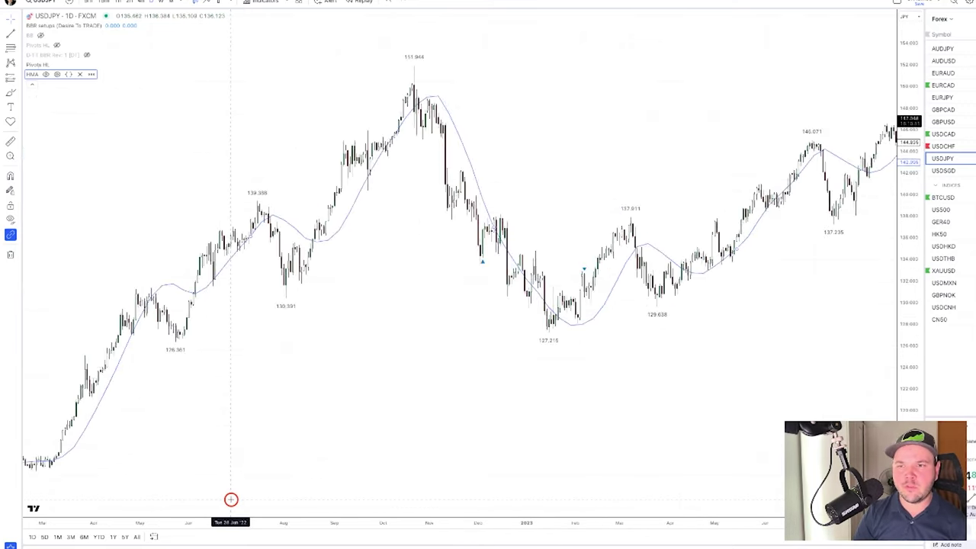
{"action": "scroll", "coordinate": [388, 370], "scroll_direction": "right", "scroll_amount": 5}
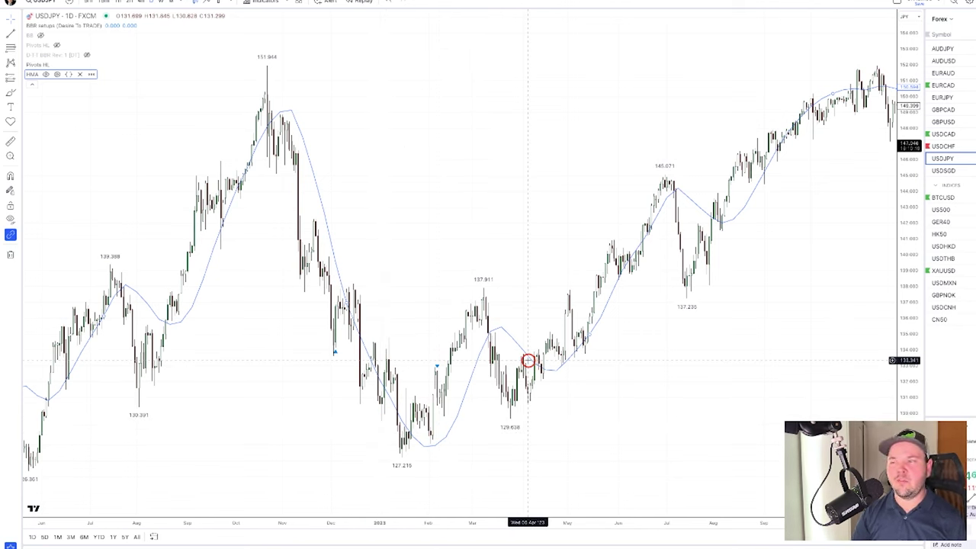
{"action": "scroll", "coordinate": [447, 329], "scroll_direction": "left", "scroll_amount": 10}
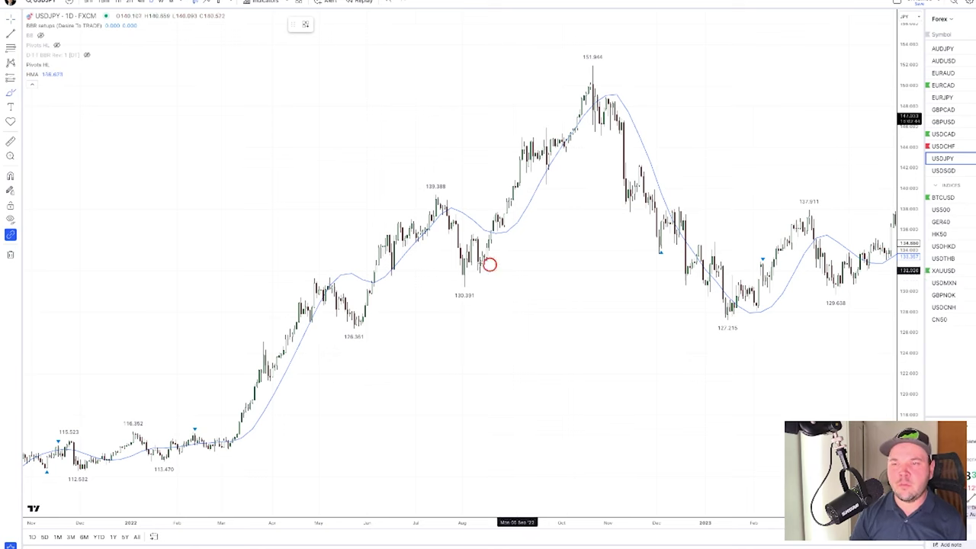
{"action": "left_click", "coordinate": [396, 270]}
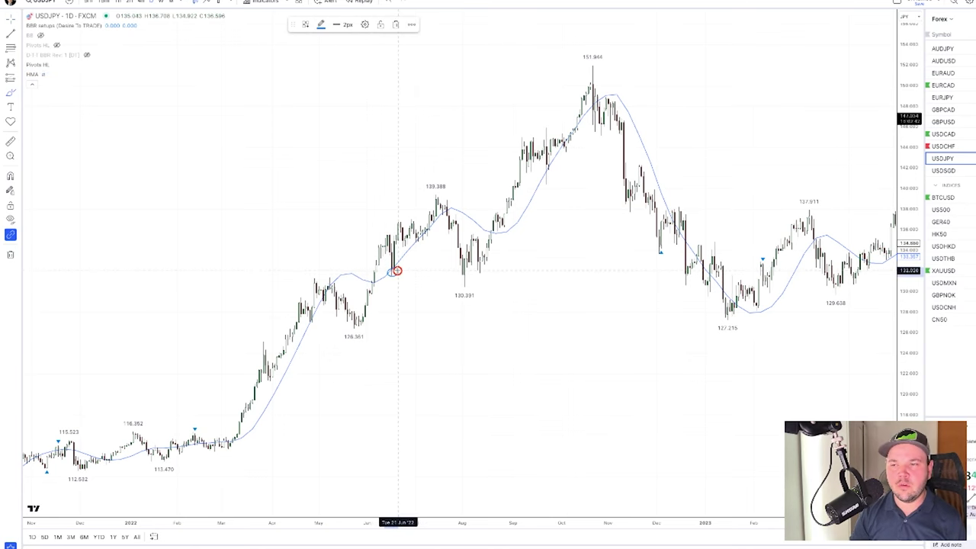
{"action": "left_click_drag", "start_coordinate": [397, 267], "coordinate": [405, 236]}
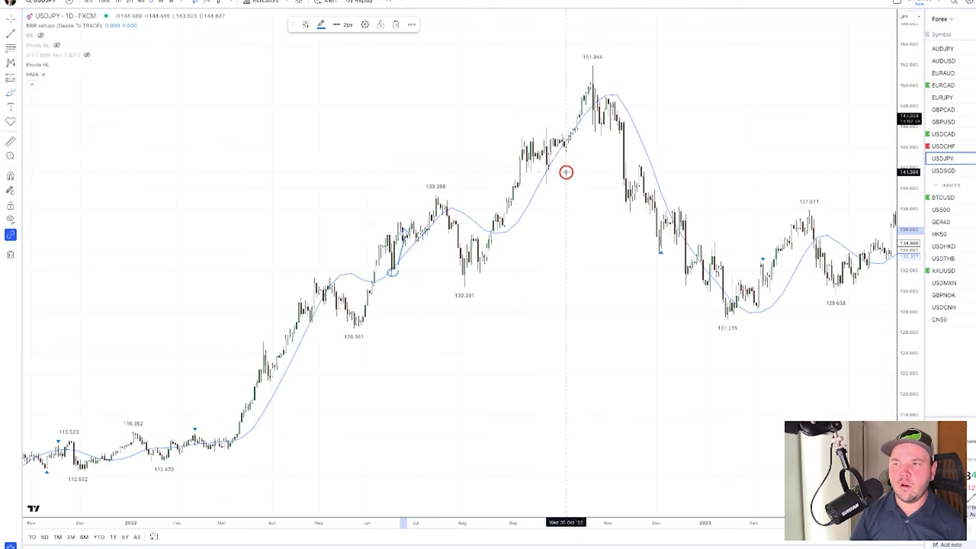
Mark the USDJPY pullbacks toward the Hull Moving Average from September 2022 to June 2023, plus the November 2022 decline, with brush strokes
{"action": "mouse_move", "coordinate": [566, 170]}
{"action": "left_mouse_down"}
{"action": "mouse_move", "coordinate": [529, 178]}
{"action": "mouse_move", "coordinate": [572, 171]}
{"action": "left_mouse_up"}
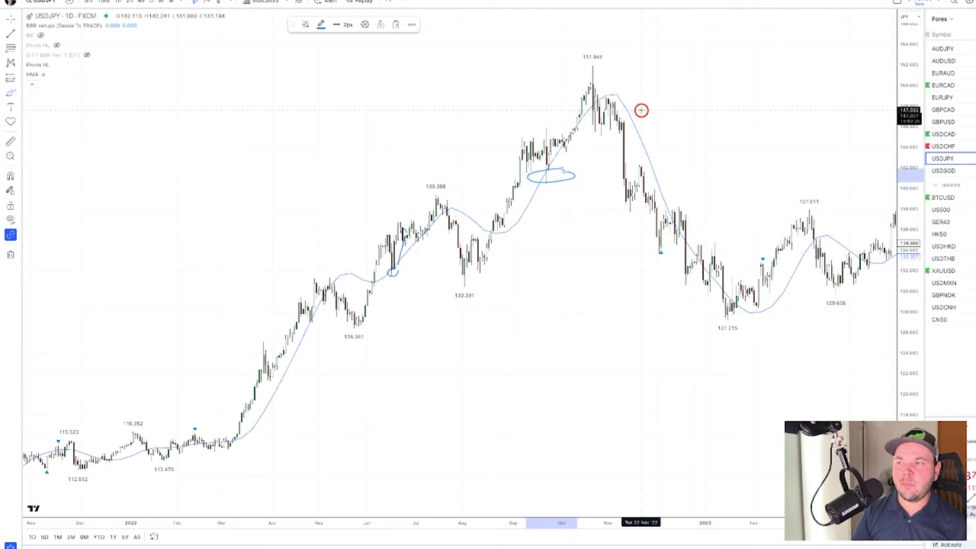
{"action": "left_click_drag", "start_coordinate": [641, 110], "coordinate": [654, 134]}
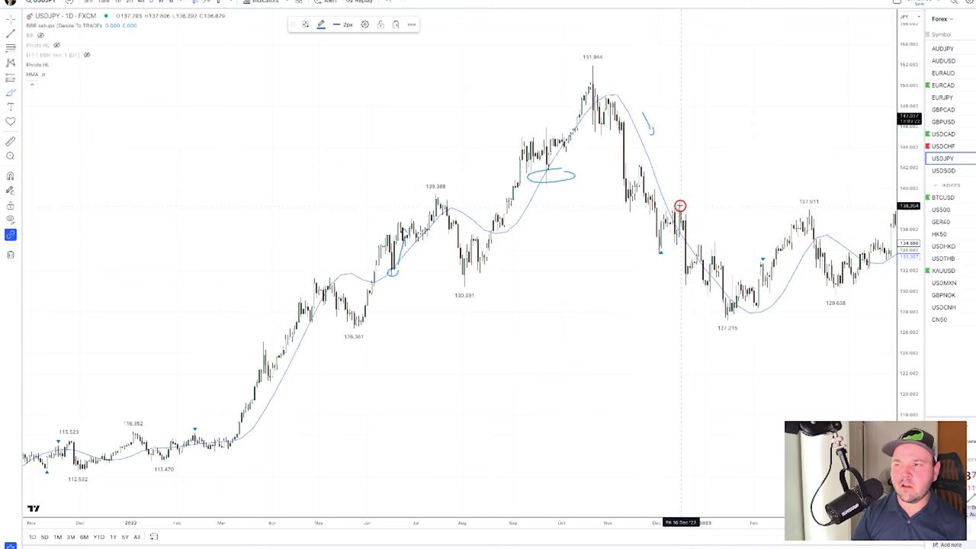
{"action": "mouse_move", "coordinate": [679, 206]}
{"action": "left_mouse_down"}
{"action": "mouse_move", "coordinate": [688, 220]}
{"action": "mouse_move", "coordinate": [682, 208]}
{"action": "left_mouse_up"}
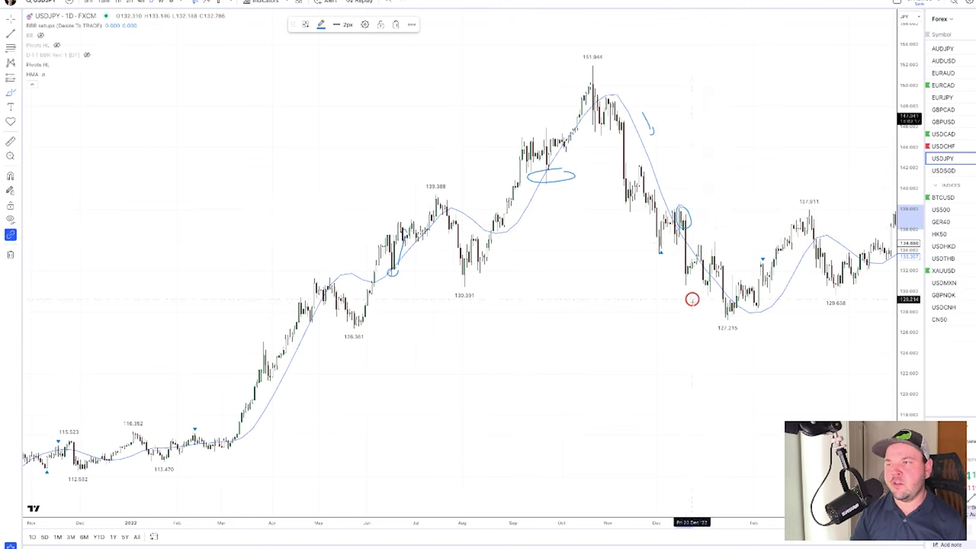
{"action": "mouse_move", "coordinate": [716, 239]}
{"action": "left_mouse_down"}
{"action": "mouse_move", "coordinate": [711, 262]}
{"action": "mouse_move", "coordinate": [723, 232]}
{"action": "mouse_move", "coordinate": [703, 234]}
{"action": "left_mouse_up"}
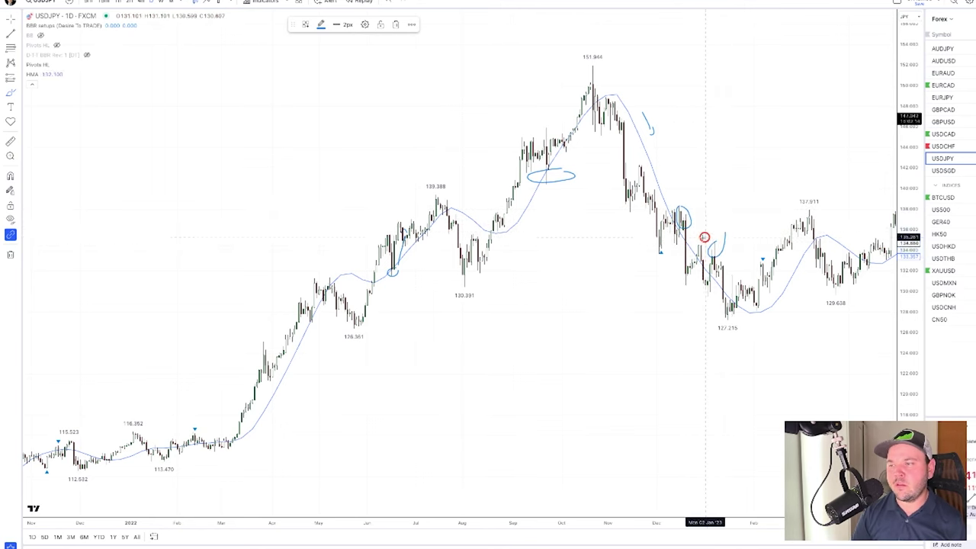
{"action": "scroll", "coordinate": [855, 343], "scroll_direction": "right", "scroll_amount": 5}
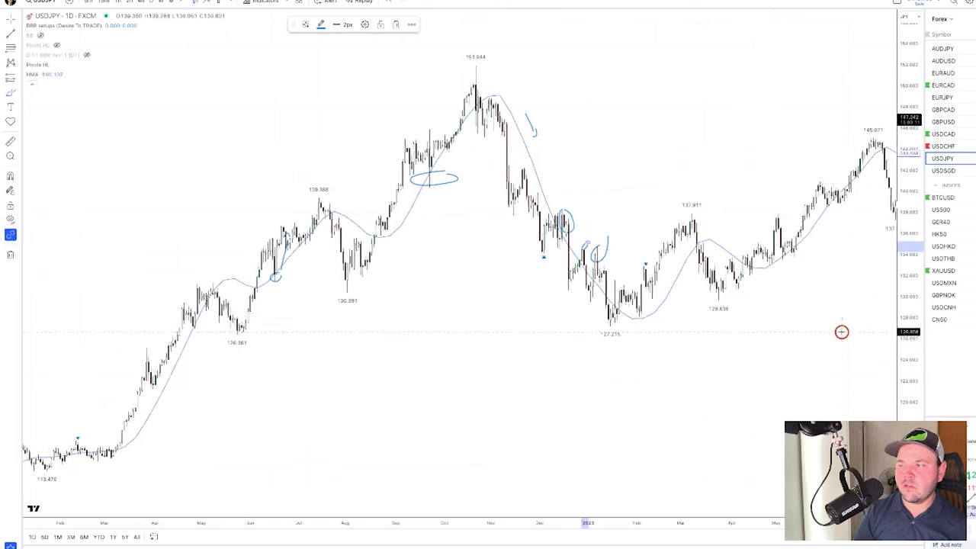
{"action": "left_click_drag", "start_coordinate": [773, 257], "coordinate": [780, 251]}
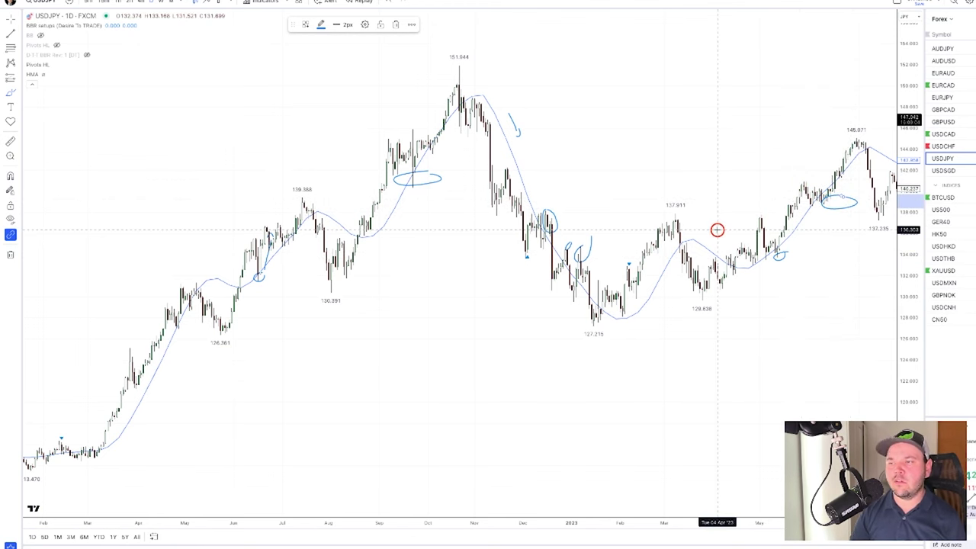
Check the Hull Moving Average's input settings, leave them unchanged, and add the DTT HMA Colored indicator to the chart
{"action": "double_click", "coordinate": [708, 250]}
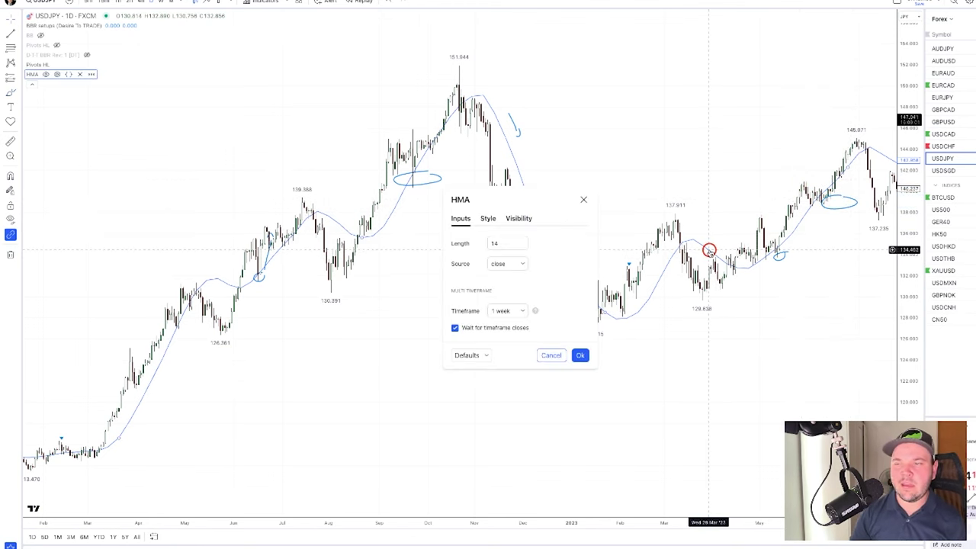
{"action": "key", "text": "Escape"}
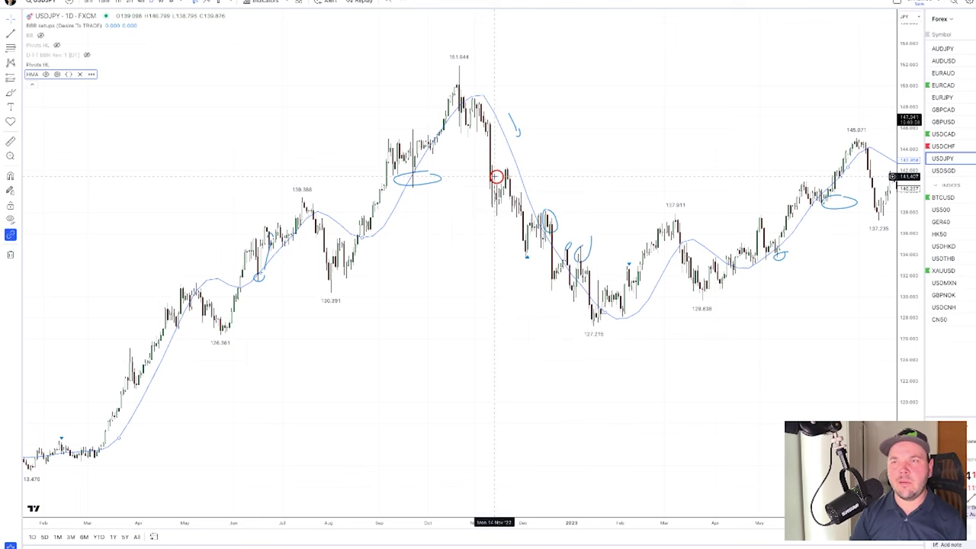
{"action": "left_click", "coordinate": [256, 7]}
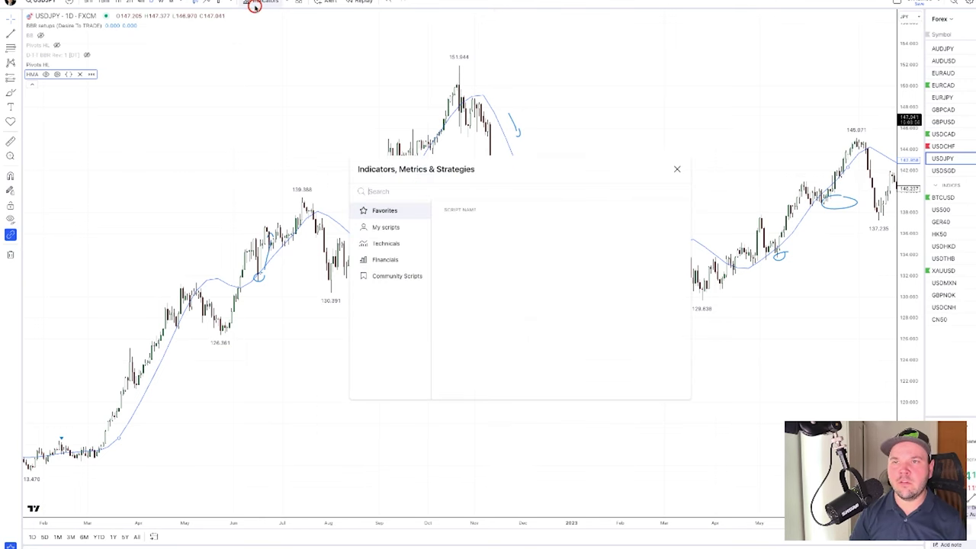
{"action": "left_click", "coordinate": [387, 341]}
{"action": "key", "text": "Escape"}
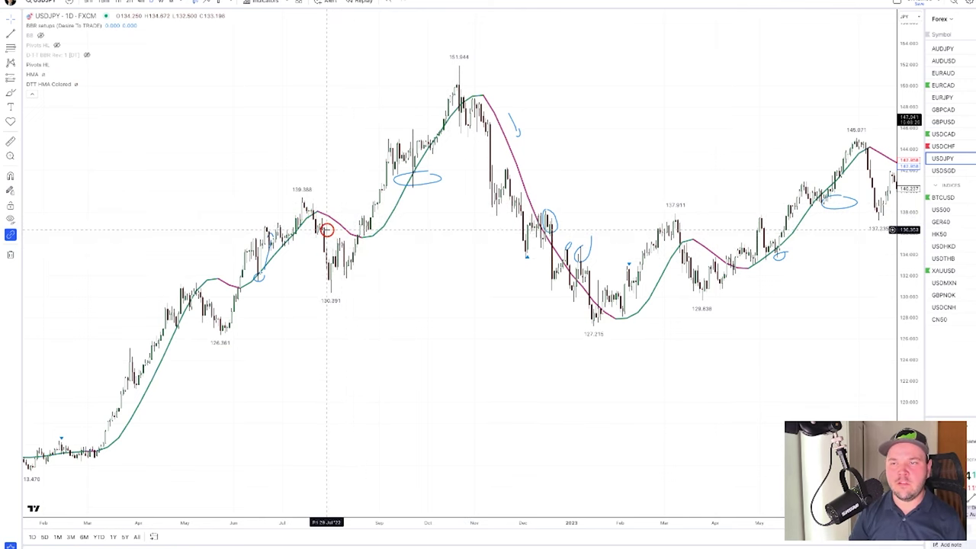
On the 2020 USDJPY downtrend, circle the three July pullback highs near the moving average and the late-July drop below it
{"action": "scroll", "coordinate": [334, 213], "scroll_direction": "right", "scroll_amount": 1}
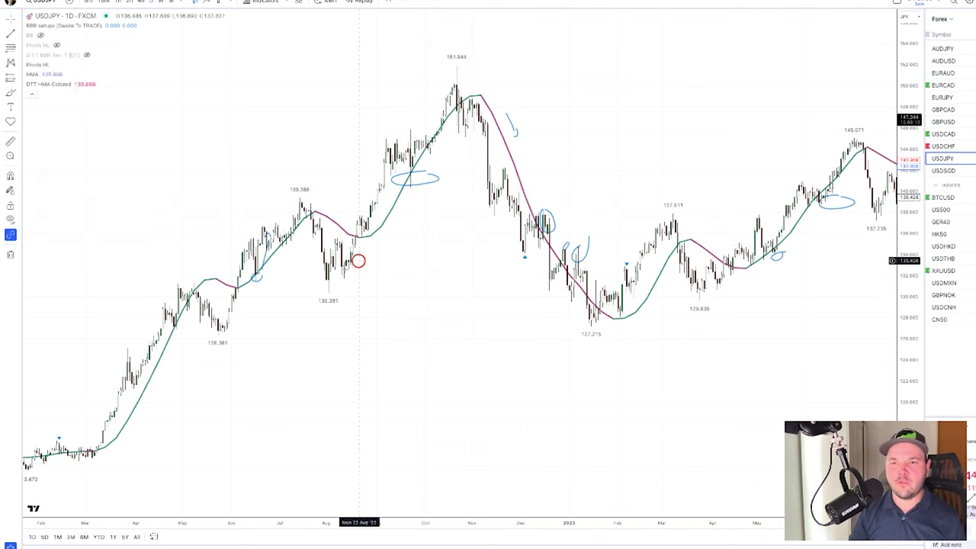
{"action": "scroll", "coordinate": [305, 282], "scroll_direction": "right", "scroll_amount": 1}
{"action": "scroll", "coordinate": [266, 308], "scroll_direction": "left", "scroll_amount": 10}
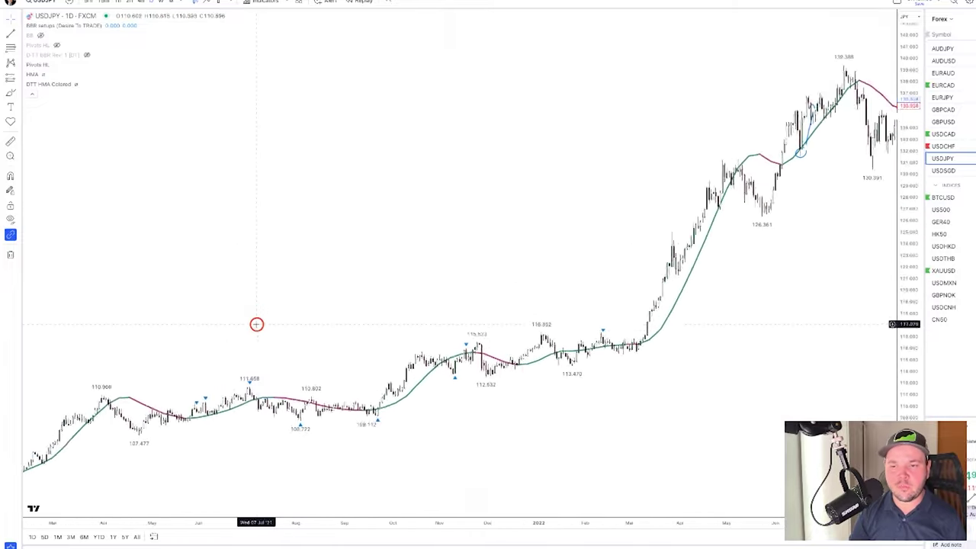
{"action": "scroll", "coordinate": [256, 325], "scroll_direction": "left", "scroll_amount": 2}
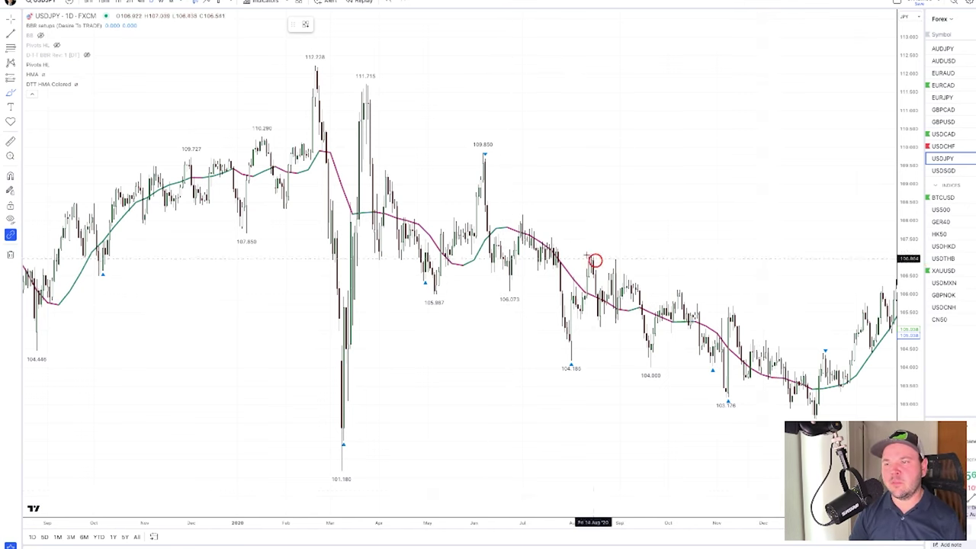
{"action": "left_click", "coordinate": [522, 217]}
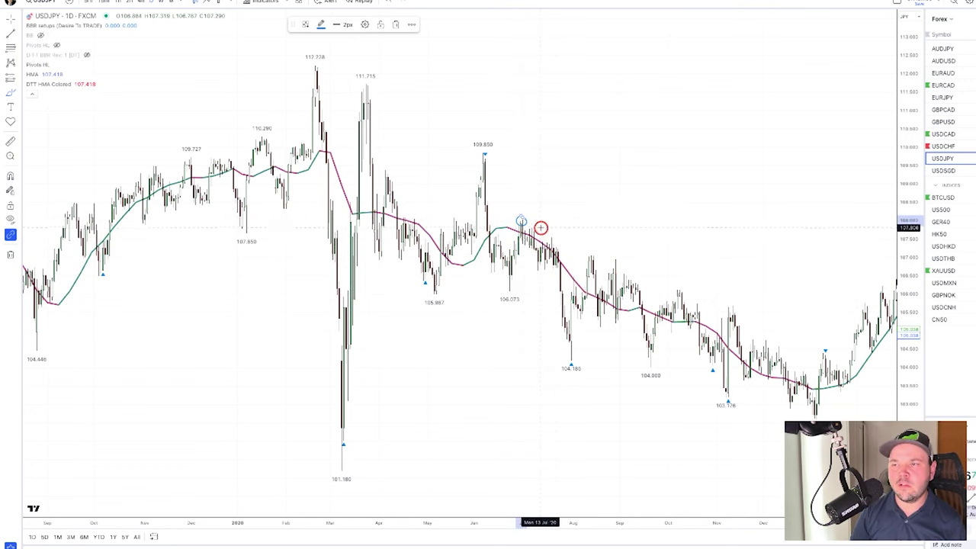
{"action": "left_click", "coordinate": [536, 229]}
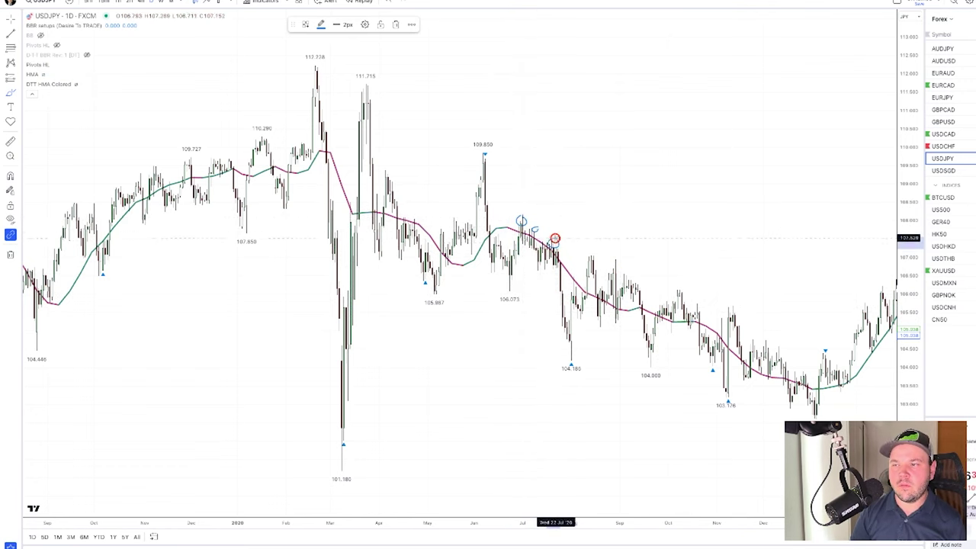
{"action": "left_click", "coordinate": [552, 241]}
{"action": "mouse_move", "coordinate": [549, 282]}
{"action": "left_mouse_down"}
{"action": "mouse_move", "coordinate": [555, 342]}
{"action": "mouse_move", "coordinate": [569, 360]}
{"action": "mouse_move", "coordinate": [588, 323]}
{"action": "mouse_move", "coordinate": [571, 293]}
{"action": "mouse_move", "coordinate": [542, 277]}
{"action": "left_mouse_up"}
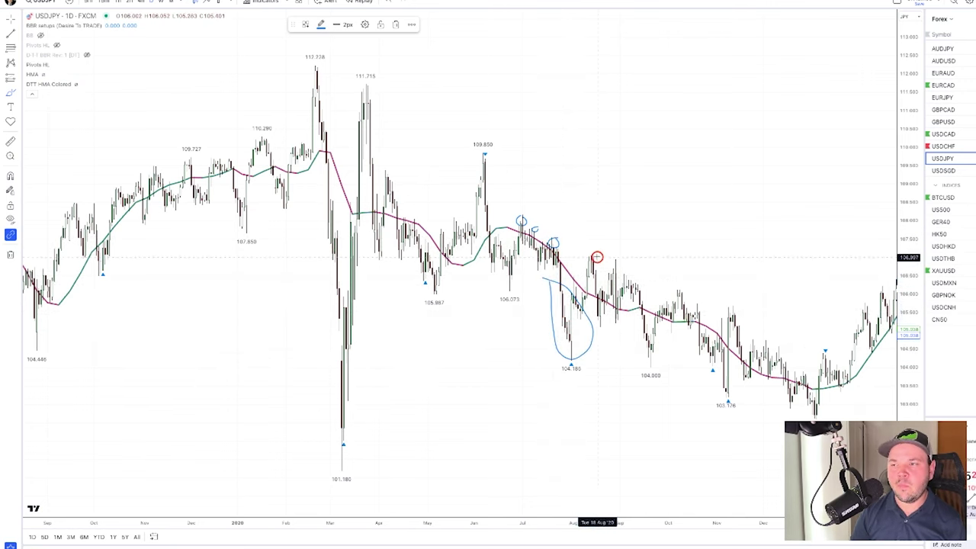
Circle the pullback highs from August to December 2020 and the sideways range from December 2019 to February 2020
{"action": "mouse_move", "coordinate": [593, 255]}
{"action": "left_mouse_down"}
{"action": "mouse_move", "coordinate": [584, 259]}
{"action": "mouse_move", "coordinate": [587, 251]}
{"action": "mouse_move", "coordinate": [627, 274]}
{"action": "left_mouse_up"}
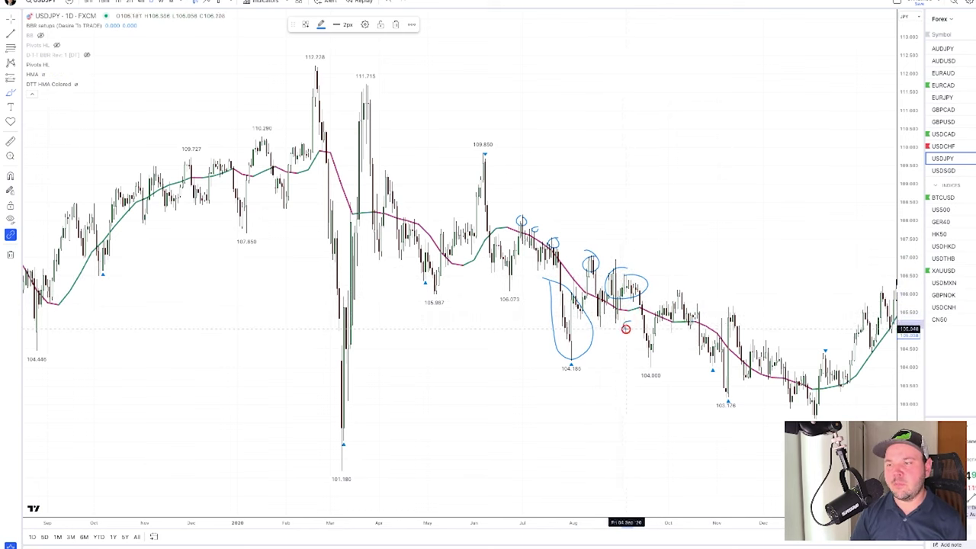
{"action": "left_click_drag", "start_coordinate": [628, 323], "coordinate": [625, 321]}
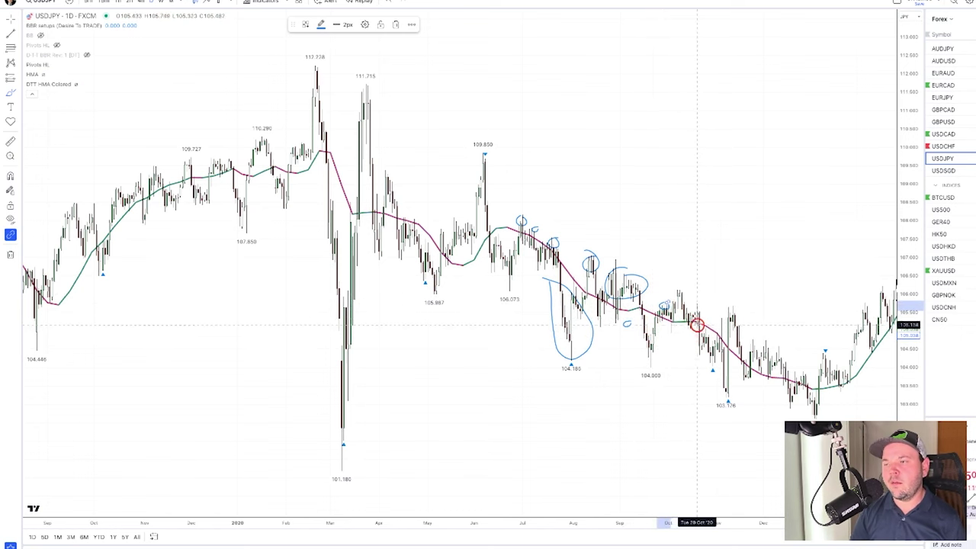
{"action": "left_click_drag", "start_coordinate": [700, 310], "coordinate": [730, 316]}
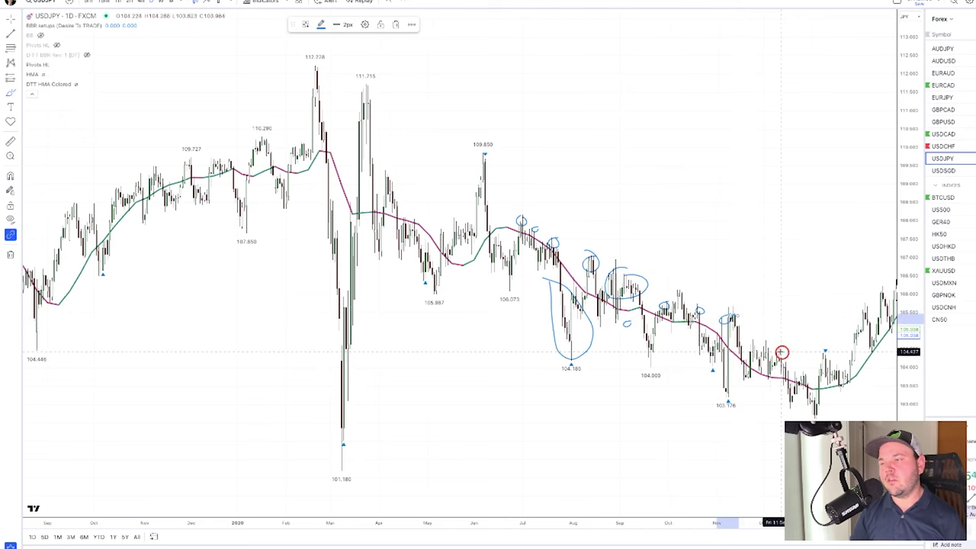
{"action": "mouse_move", "coordinate": [771, 349]}
{"action": "left_mouse_down"}
{"action": "mouse_move", "coordinate": [796, 365]}
{"action": "mouse_move", "coordinate": [793, 351]}
{"action": "left_mouse_up"}
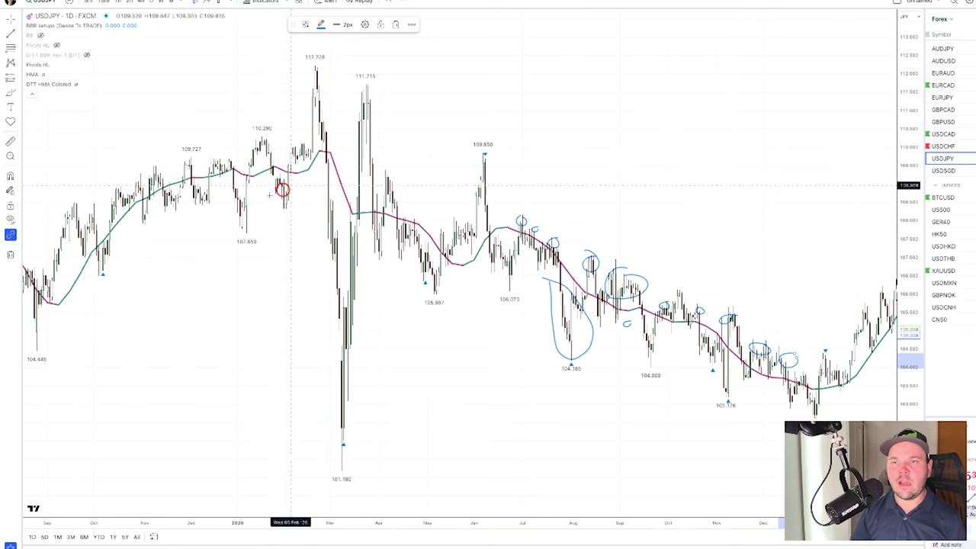
{"action": "left_click", "coordinate": [199, 191]}
{"action": "mouse_move", "coordinate": [336, 167]}
{"action": "left_mouse_down"}
{"action": "mouse_move", "coordinate": [226, 148]}
{"action": "mouse_move", "coordinate": [195, 177]}
{"action": "left_mouse_up"}
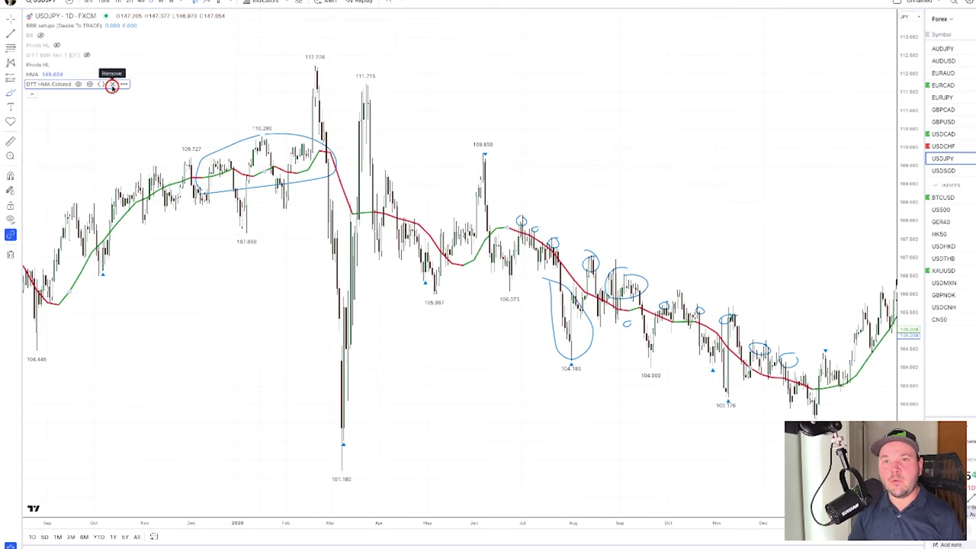
Remove the DTT HMA Colored indicator and hide the plain Hull Moving Average
{"action": "left_click", "coordinate": [112, 86]}
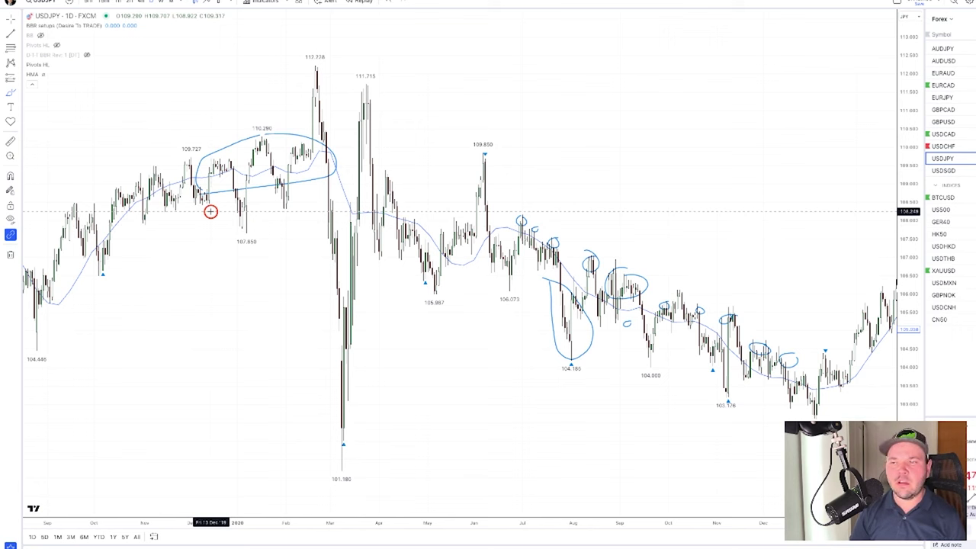
{"action": "left_click", "coordinate": [46, 74]}
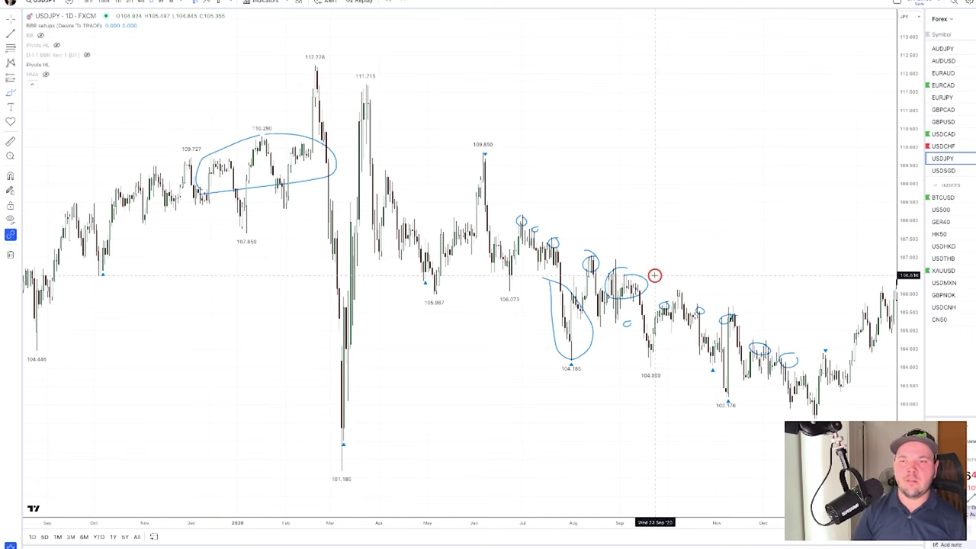